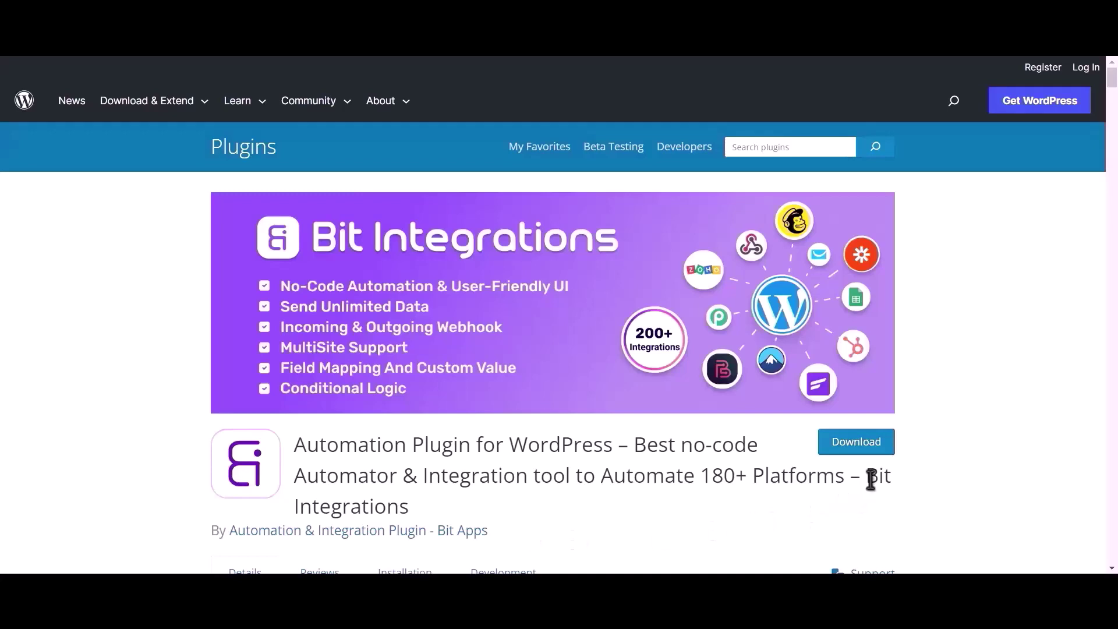
Select the words 'Bit Integrations' in the plugin page heading.
{"action": "left_click_drag", "start_coordinate": [866, 476], "coordinate": [873, 493]}
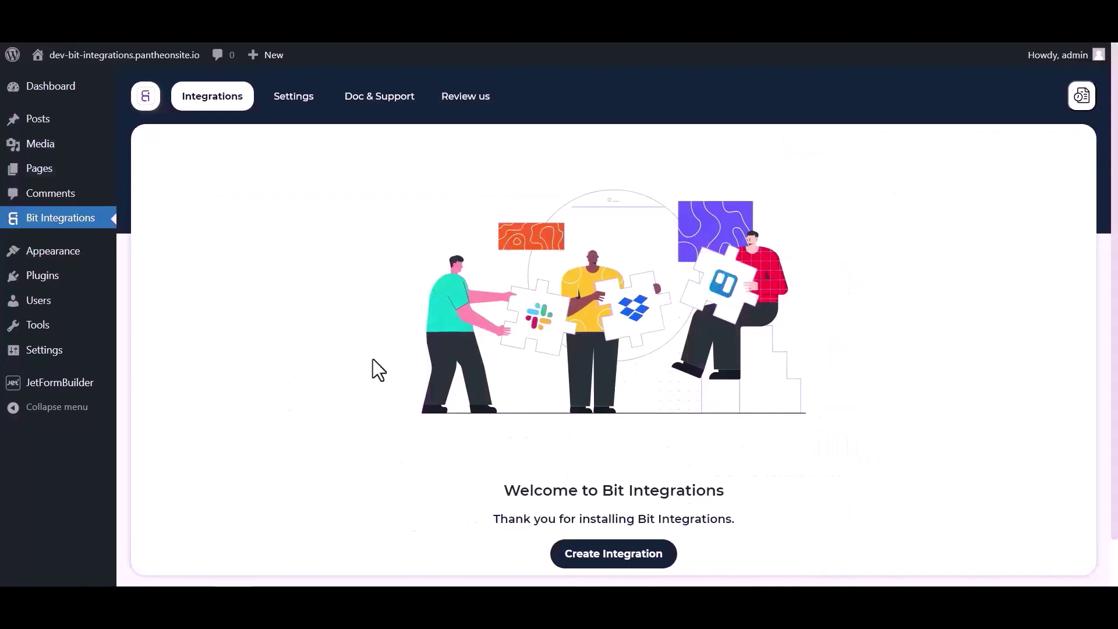
Create an integration with JetForm Builder as trigger, copy its webhook URL and click Fetch.
{"action": "scroll", "coordinate": [407, 373], "scroll_direction": "down", "scroll_amount": 1}
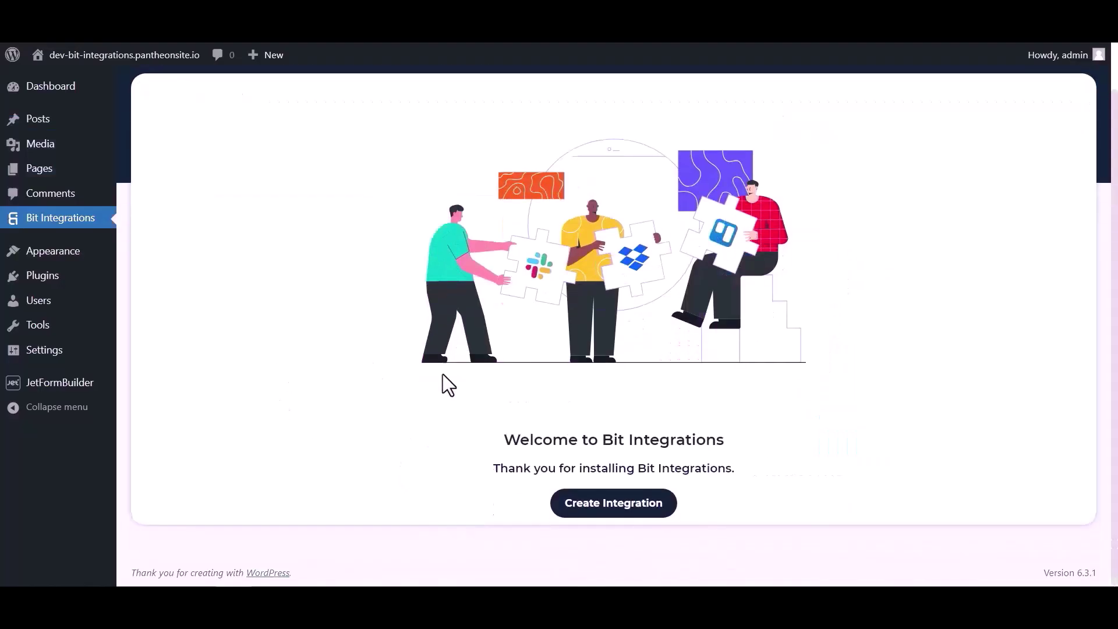
{"action": "left_click", "coordinate": [586, 512]}
{"action": "left_click", "coordinate": [417, 145]}
{"action": "type", "text": "jet"}
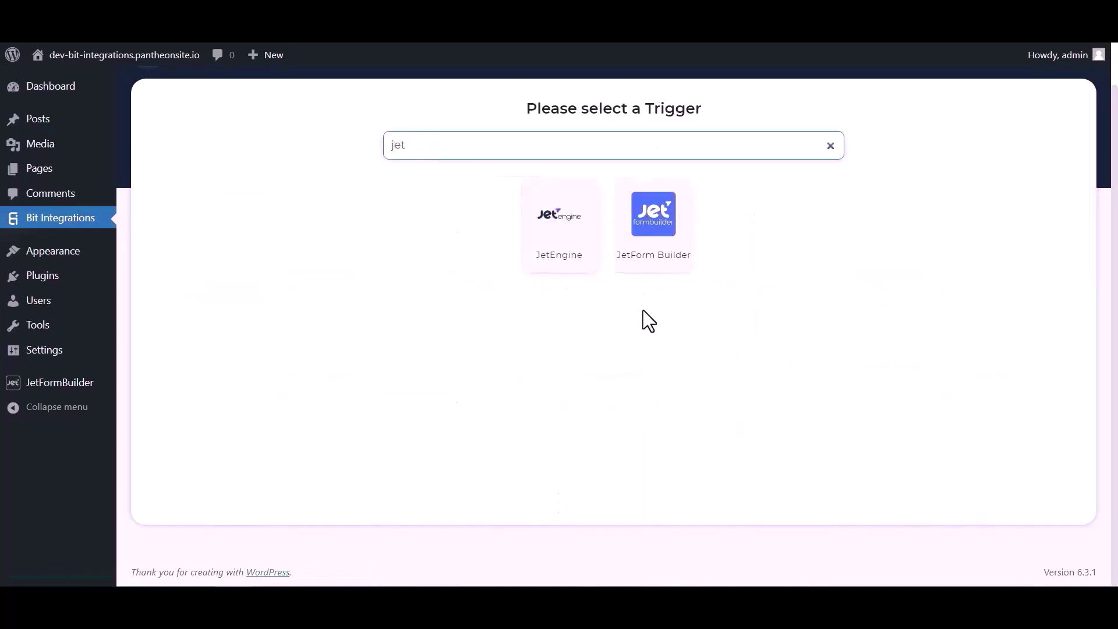
{"action": "left_click", "coordinate": [655, 249]}
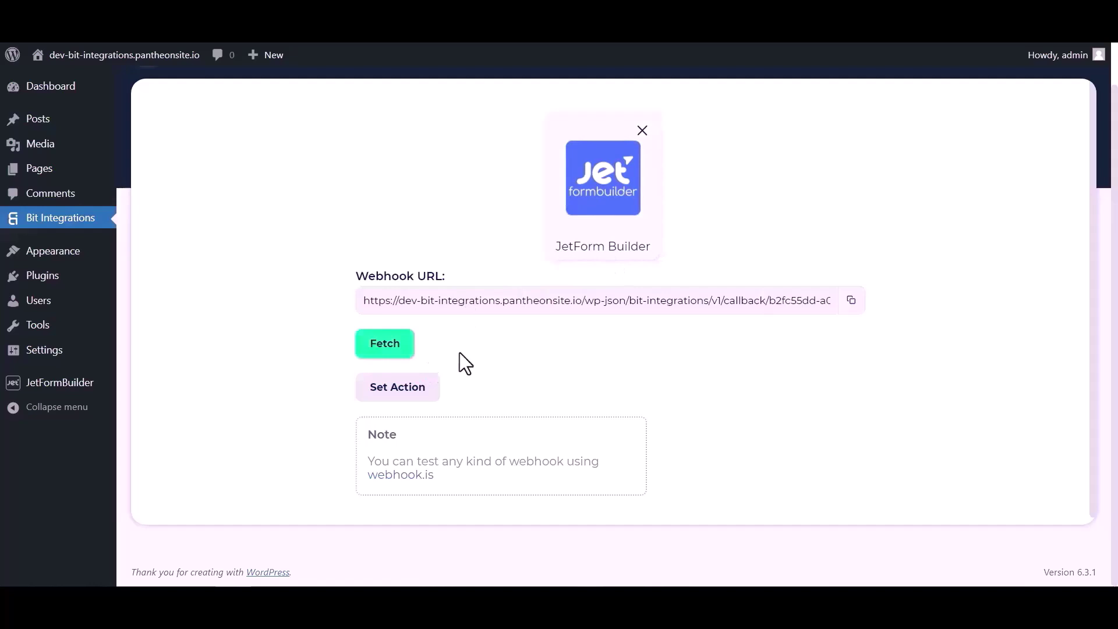
{"action": "left_click", "coordinate": [847, 301]}
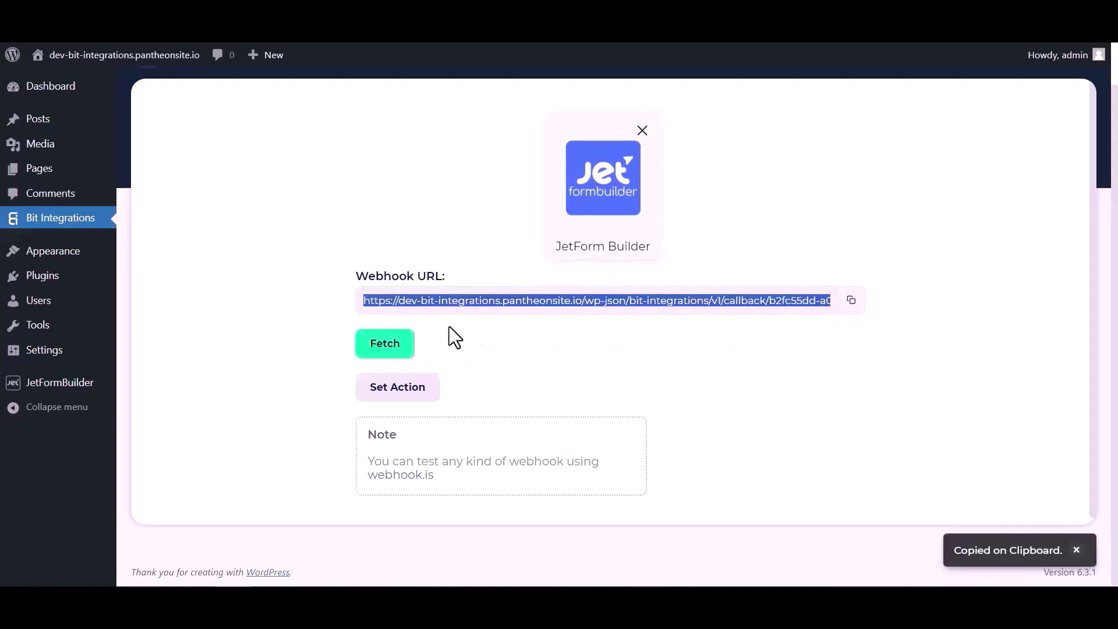
{"action": "left_click", "coordinate": [394, 363]}
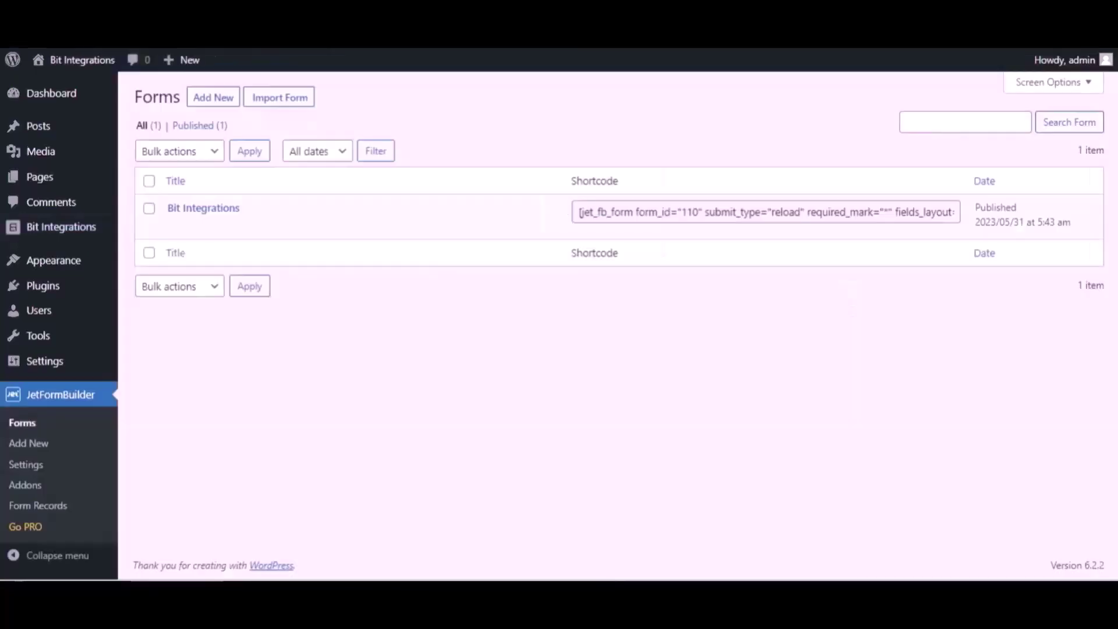
Edit the Bit Integrations form and expand Post Submit Actions in its settings.
{"action": "mouse_move", "coordinate": [265, 215]}
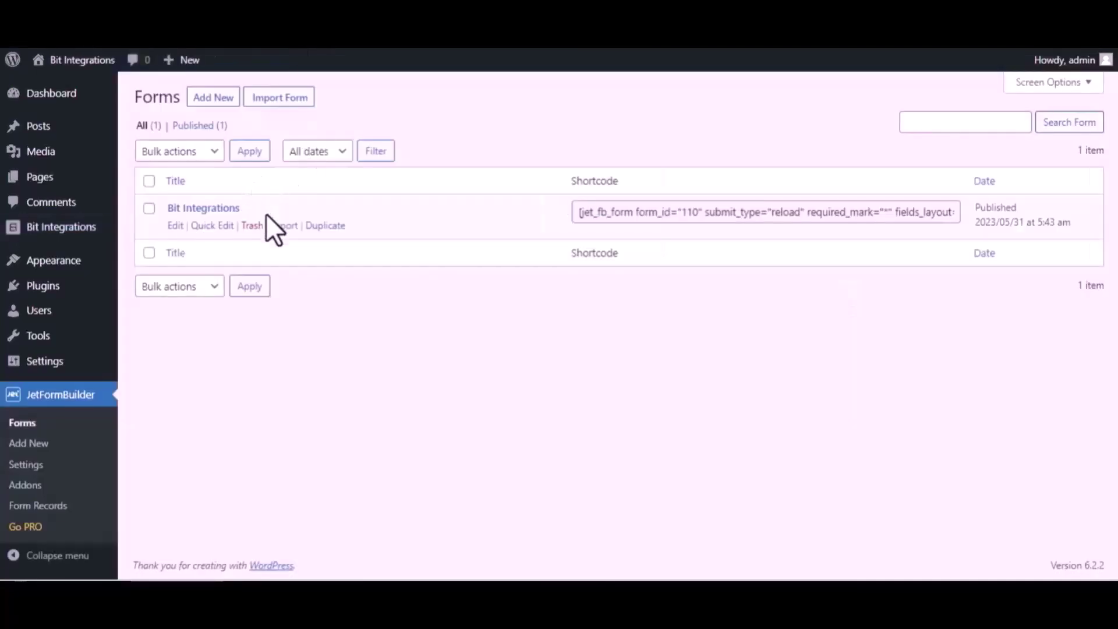
{"action": "left_click", "coordinate": [174, 226]}
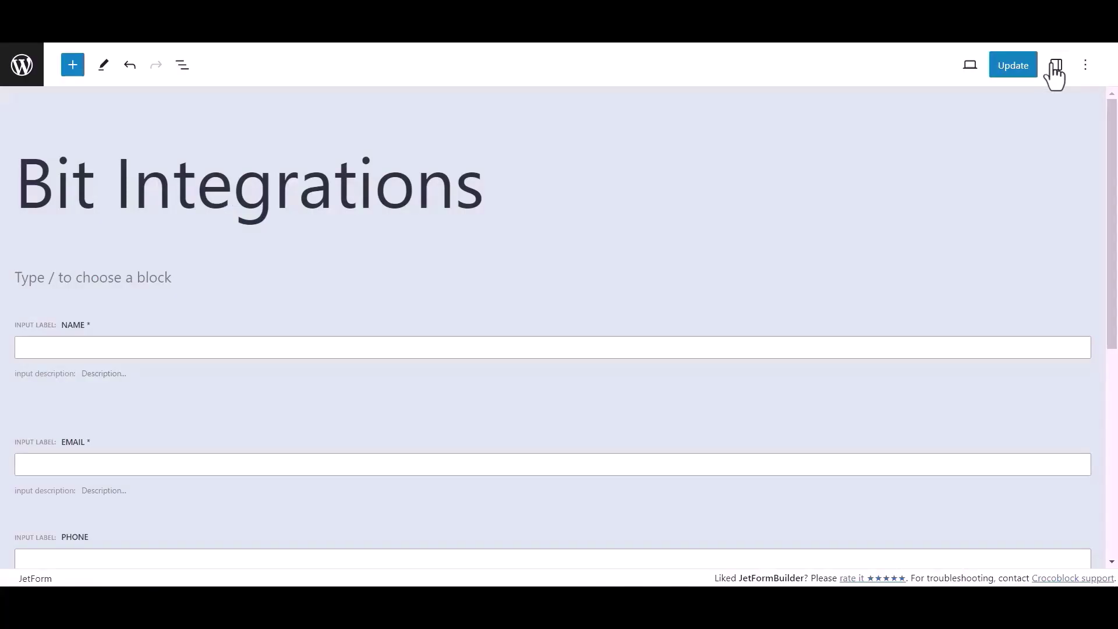
{"action": "left_click", "coordinate": [1054, 68]}
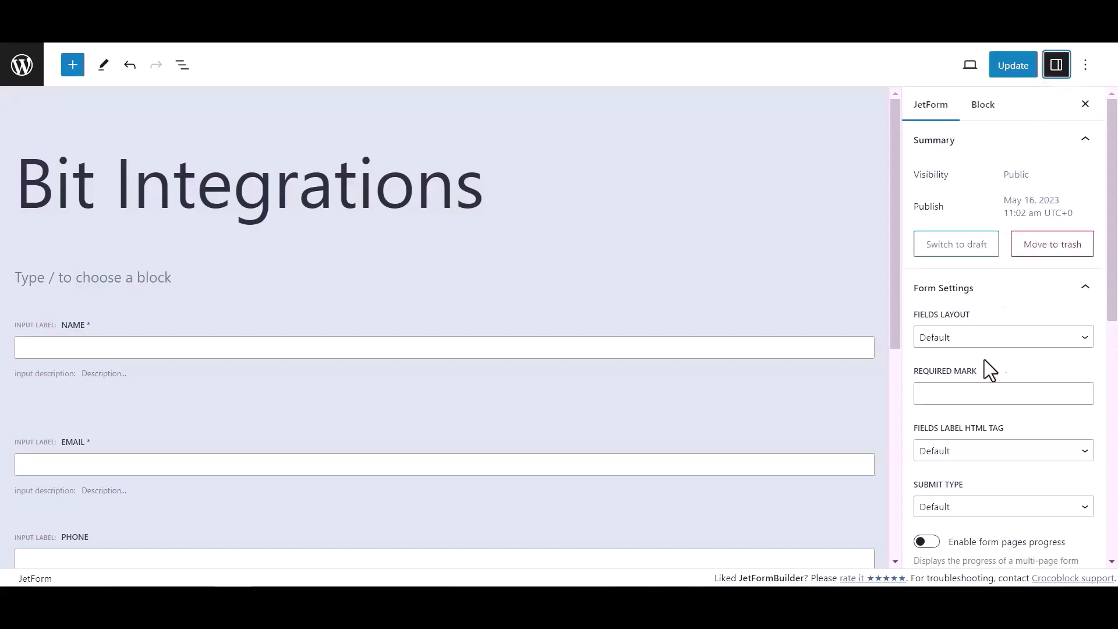
{"action": "scroll", "coordinate": [971, 324], "scroll_direction": "down", "scroll_amount": 4}
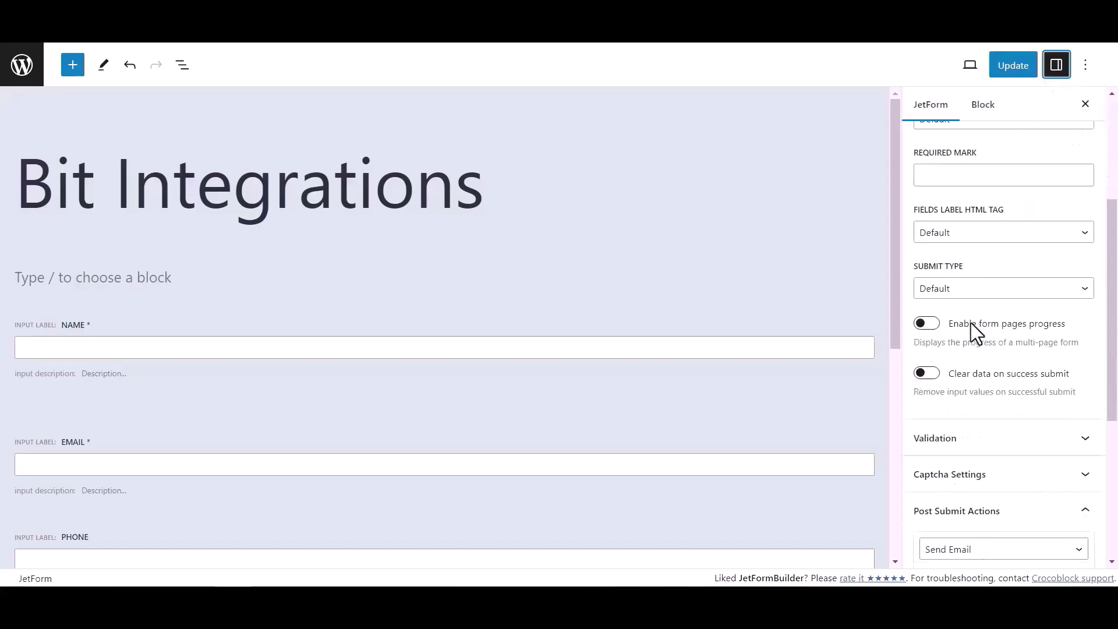
{"action": "scroll", "coordinate": [970, 323], "scroll_direction": "down", "scroll_amount": 2}
{"action": "left_click", "coordinate": [970, 417]}
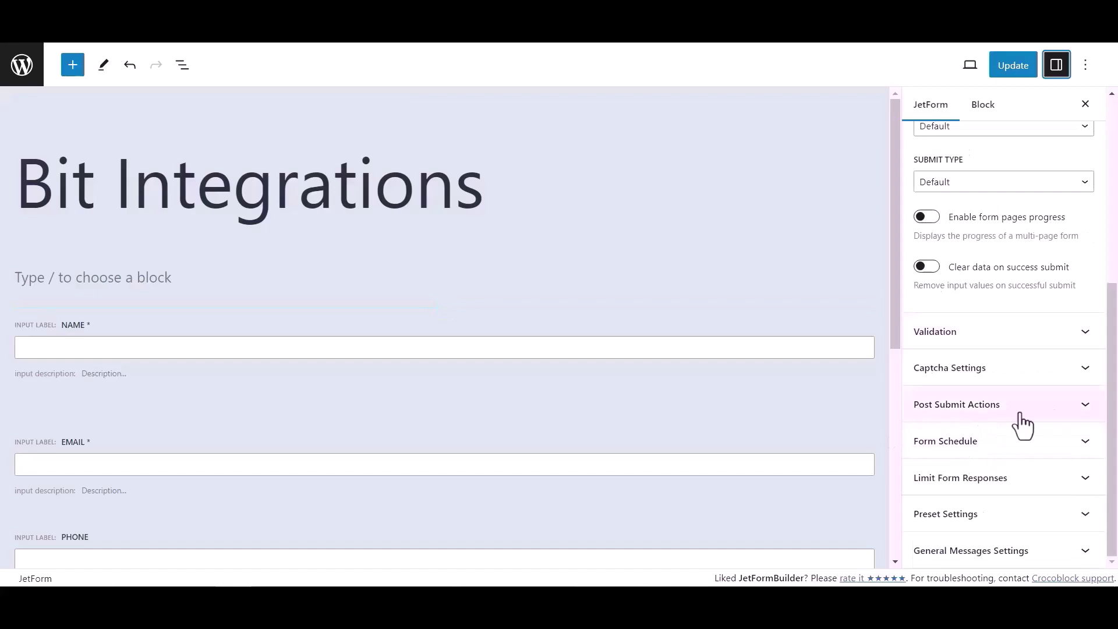
{"action": "left_click", "coordinate": [1020, 413]}
Set the first action to Call Webhook with the pasted Bit Integrations URL and update the form.
{"action": "left_click", "coordinate": [962, 408]}
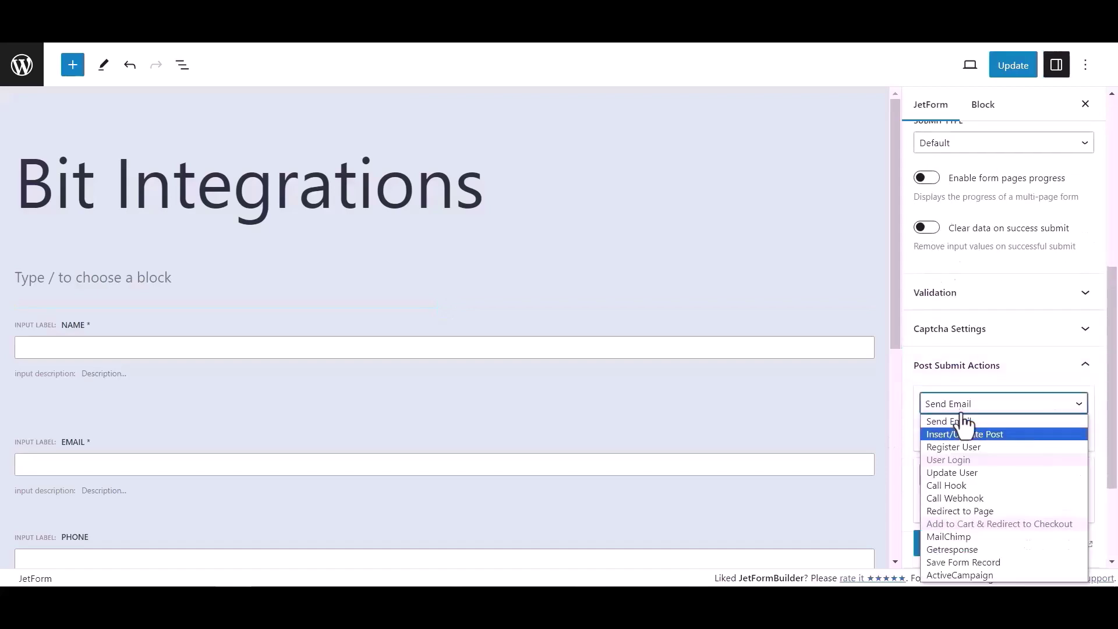
{"action": "left_click", "coordinate": [959, 499]}
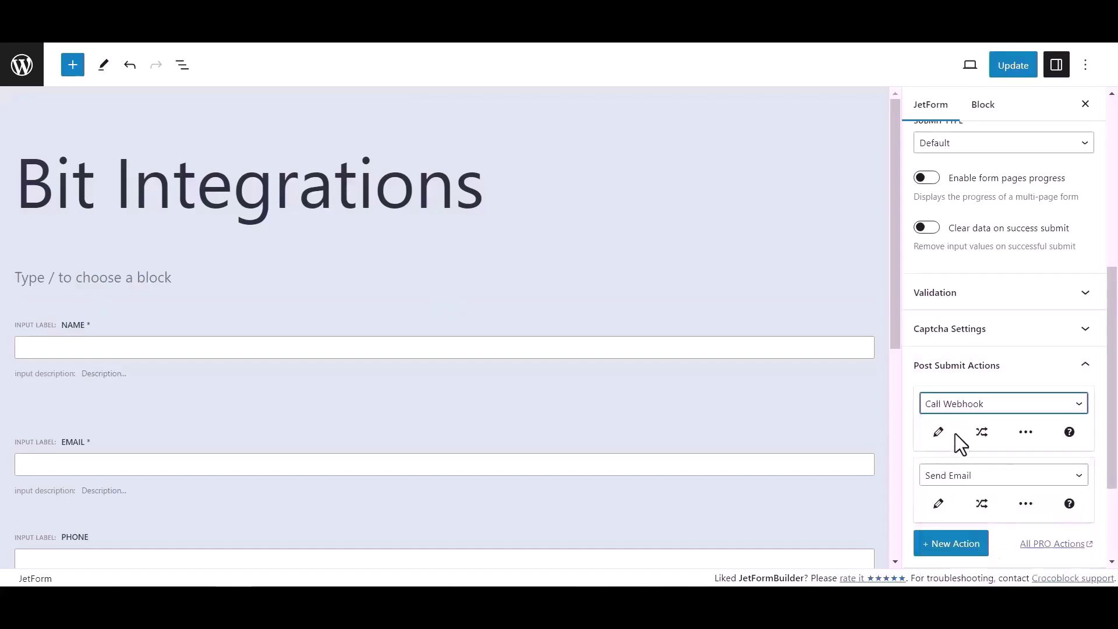
{"action": "left_click", "coordinate": [938, 431]}
{"action": "left_click", "coordinate": [517, 308]}
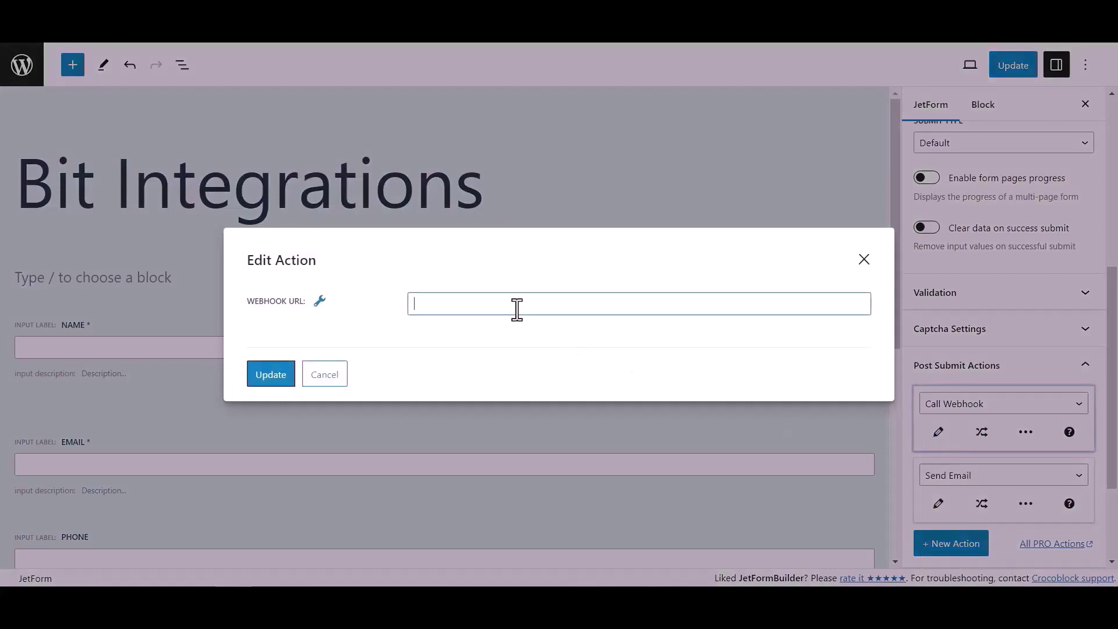
{"action": "key", "text": "ctrl+v"}
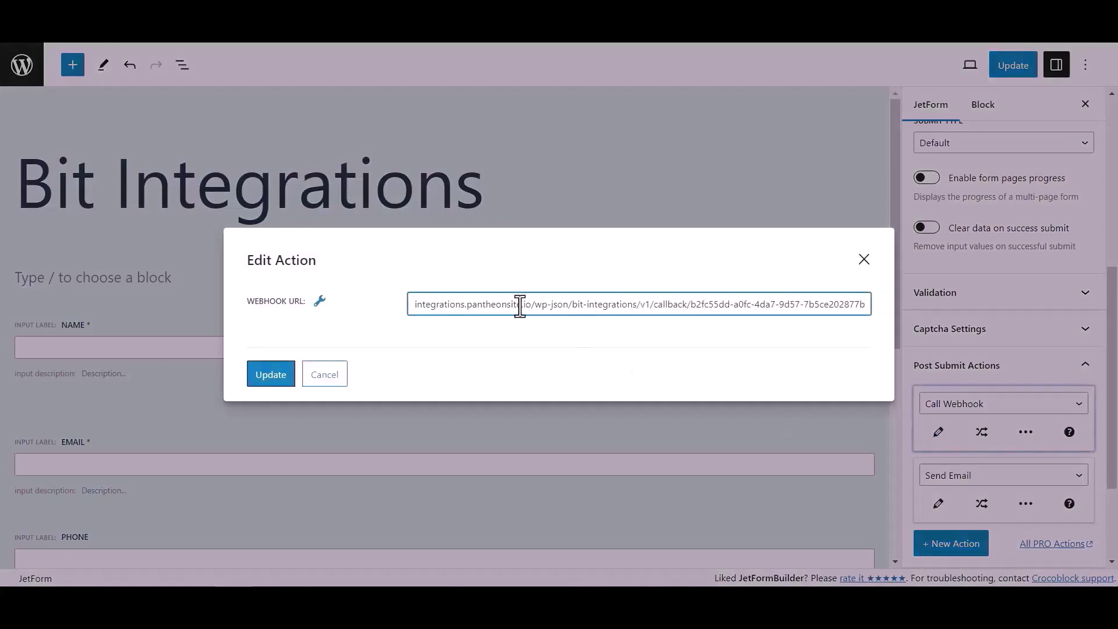
{"action": "left_click", "coordinate": [282, 374]}
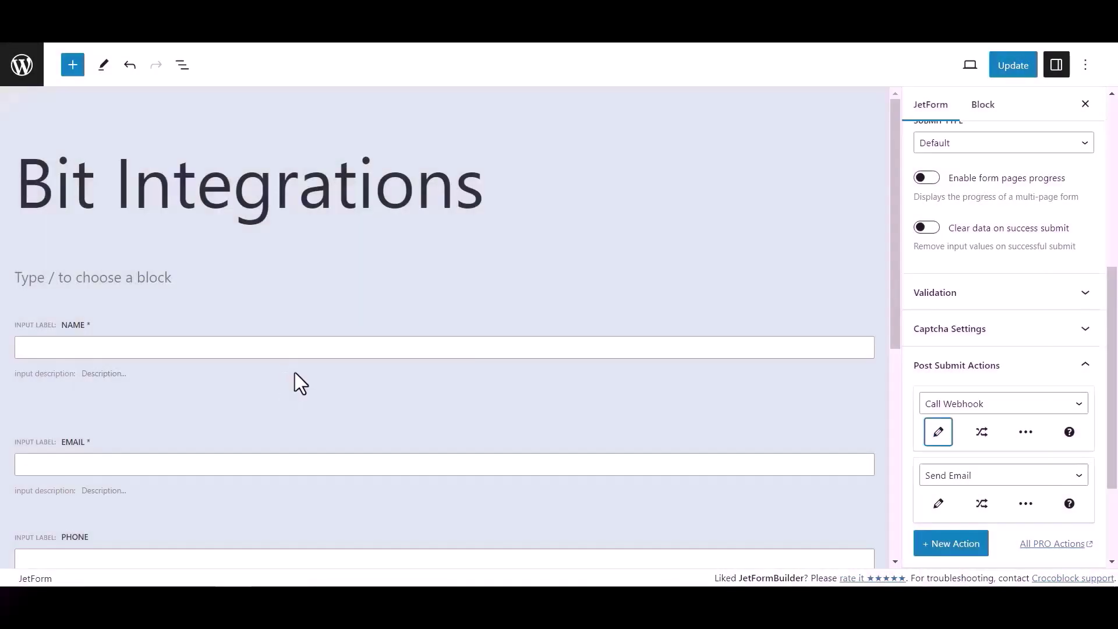
{"action": "left_click", "coordinate": [1020, 70]}
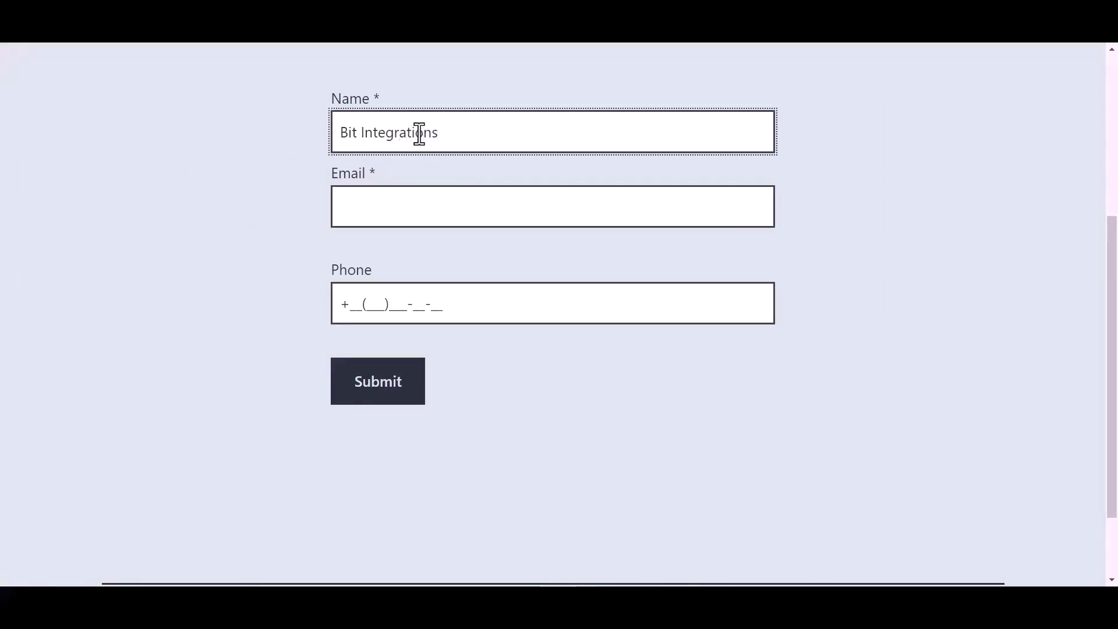
Fill the form's Email and Phone fields with test values and submit it.
{"action": "left_click", "coordinate": [382, 210]}
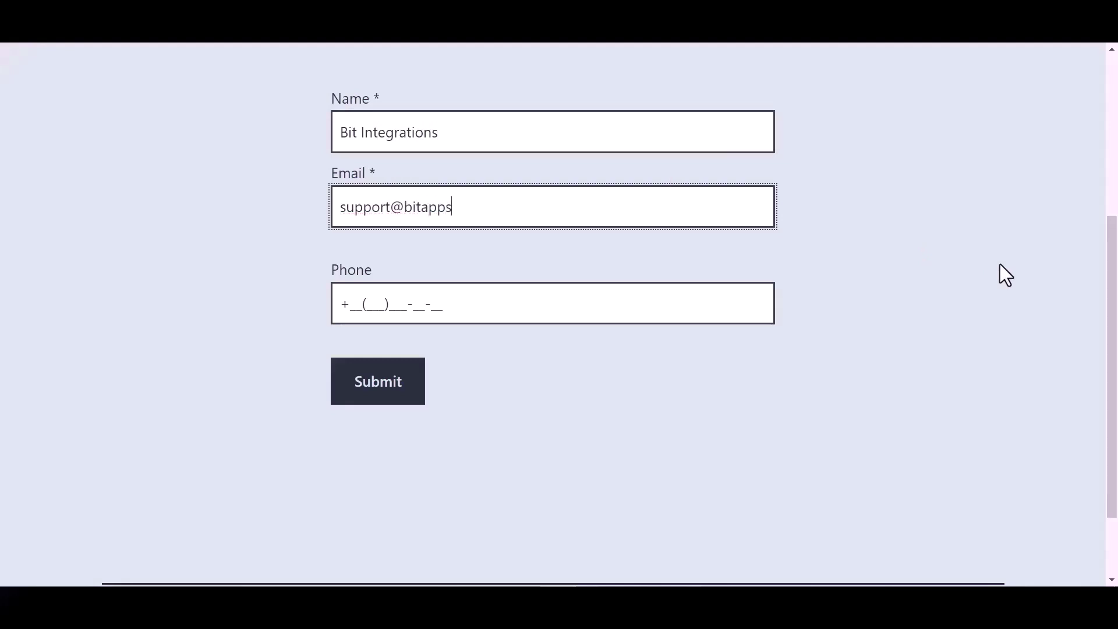
{"action": "left_click", "coordinate": [431, 304]}
{"action": "type", "text": "44("}
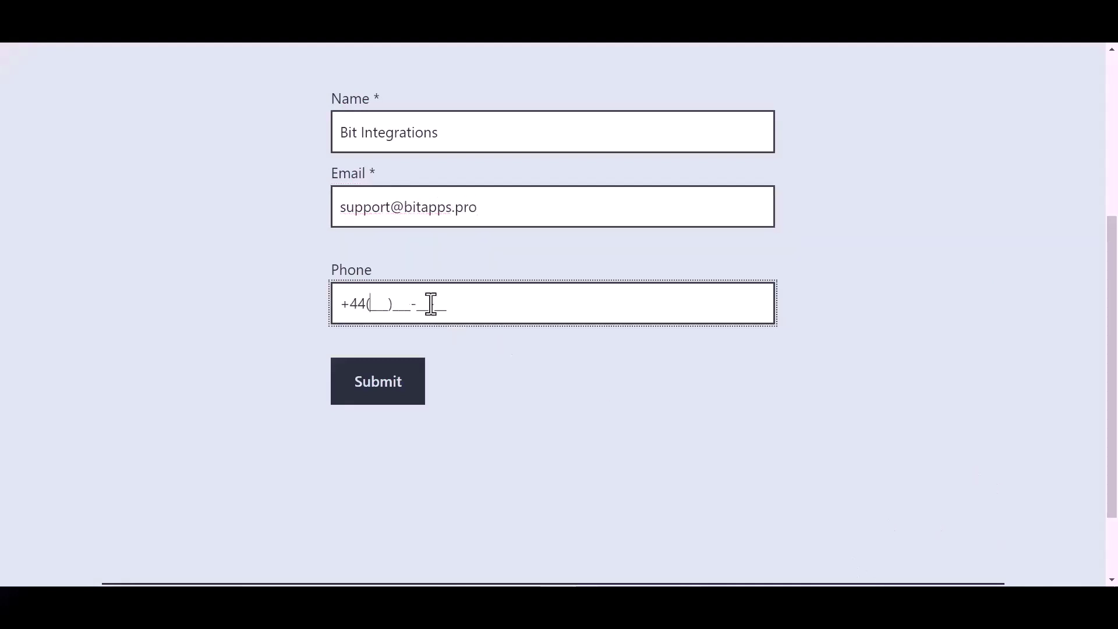
{"action": "type", "text": "455)566-6"}
{"action": "left_click", "coordinate": [387, 392]}
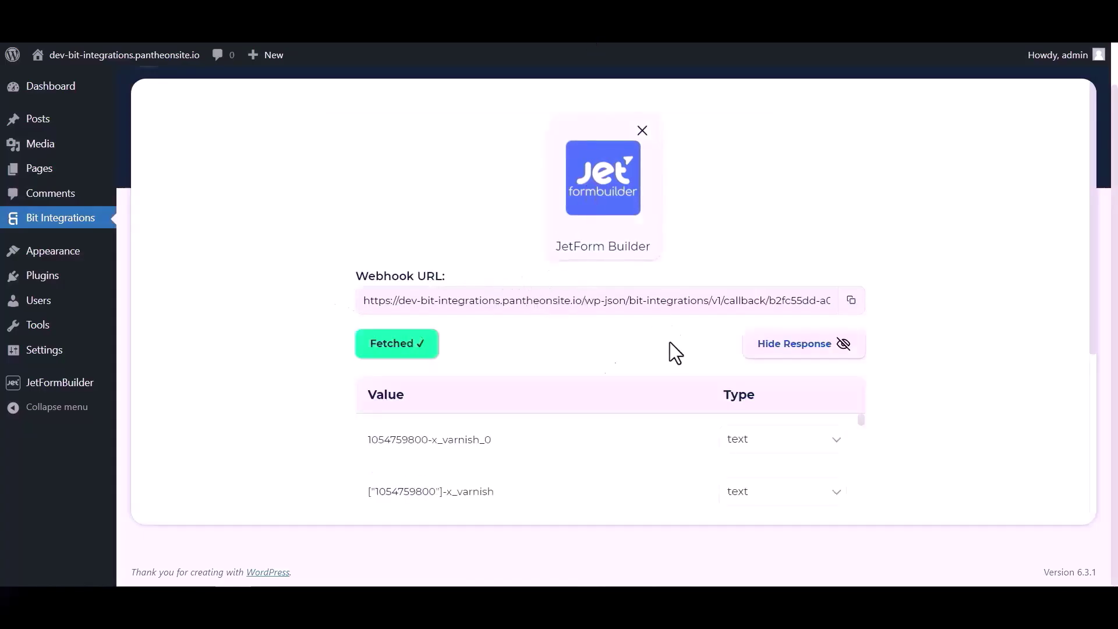
Search 'SY' in the action list and select SyncSpider.
{"action": "scroll", "coordinate": [579, 355], "scroll_direction": "down", "scroll_amount": 4}
{"action": "scroll", "coordinate": [607, 232], "scroll_direction": "down", "scroll_amount": 10}
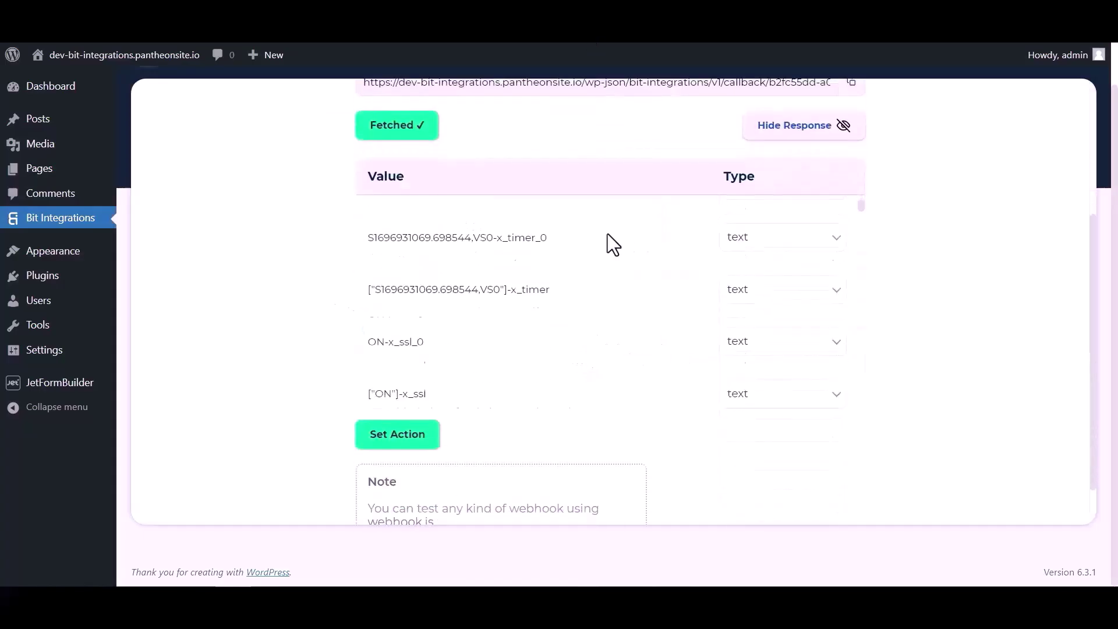
{"action": "scroll", "coordinate": [614, 278], "scroll_direction": "down", "scroll_amount": 8}
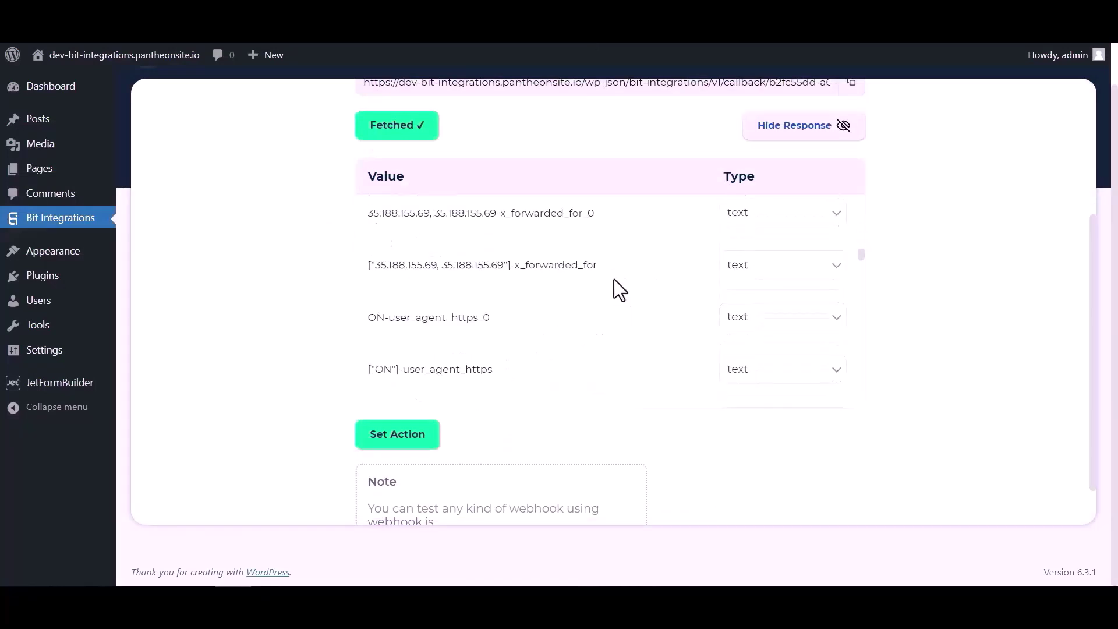
{"action": "scroll", "coordinate": [662, 278], "scroll_direction": "up", "scroll_amount": 1}
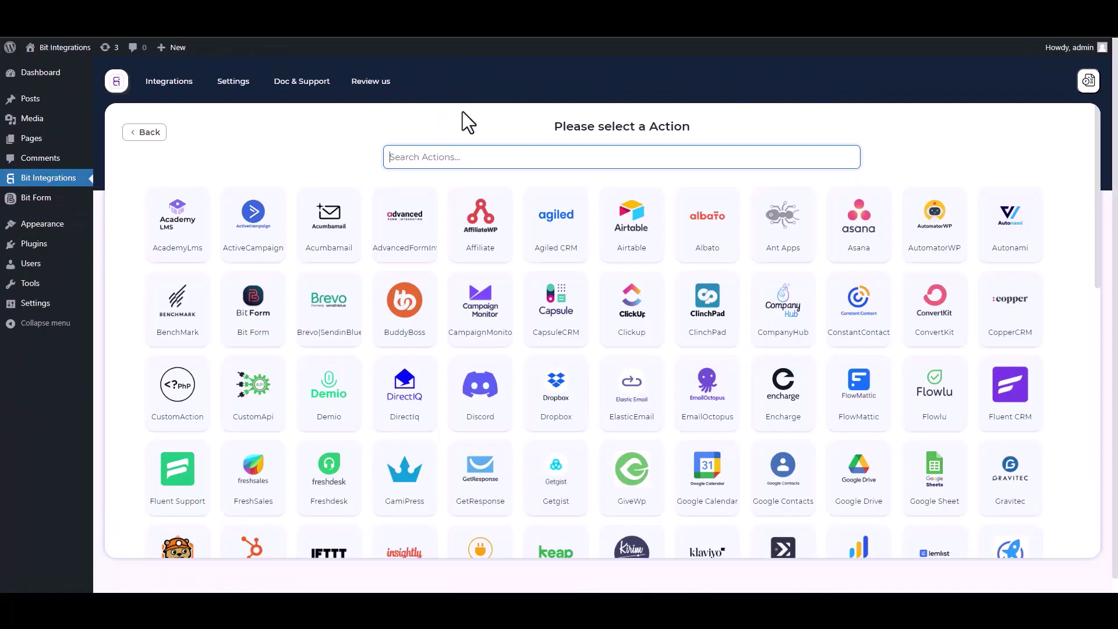
{"action": "type", "text": "SY"}
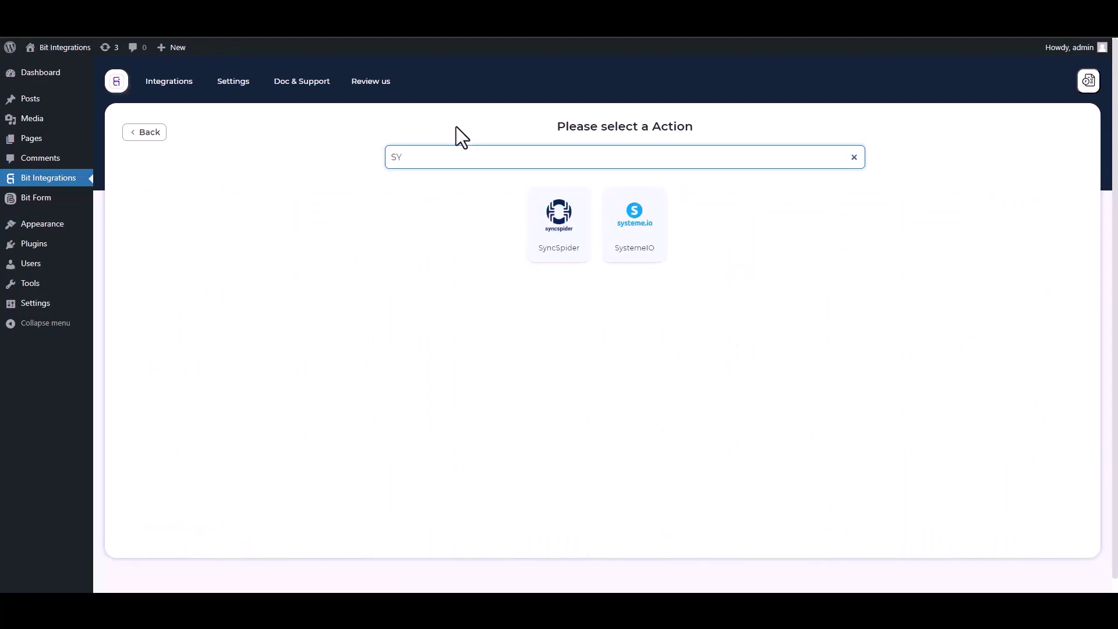
{"action": "left_click", "coordinate": [572, 258]}
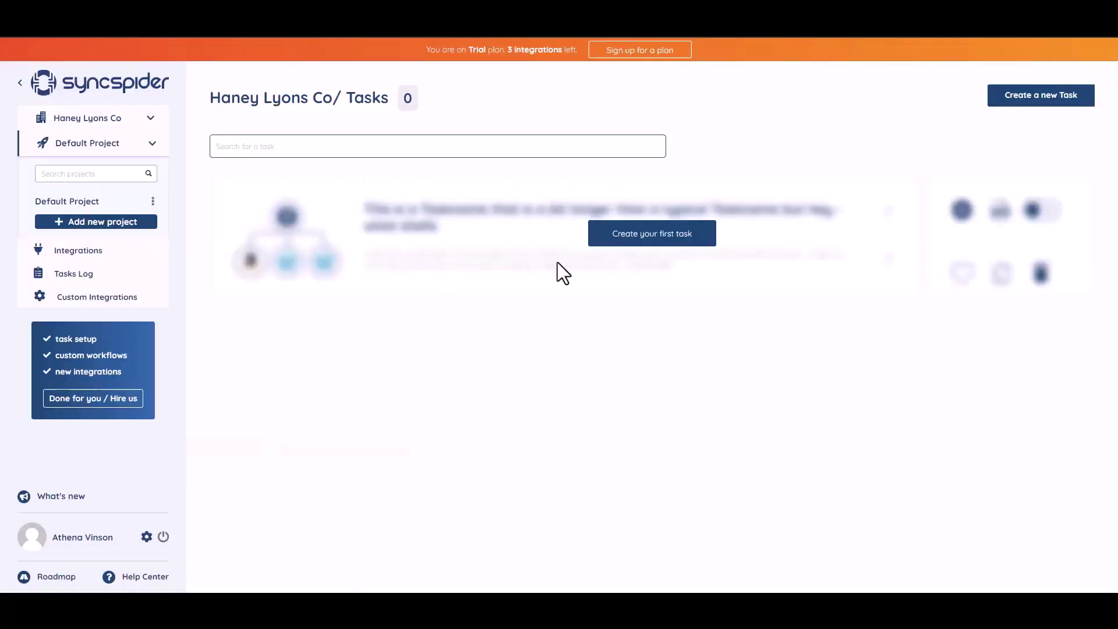
Start a new SyncSpider task and pick WebHooks and MailerLite as its two apps.
{"action": "left_click", "coordinate": [644, 236]}
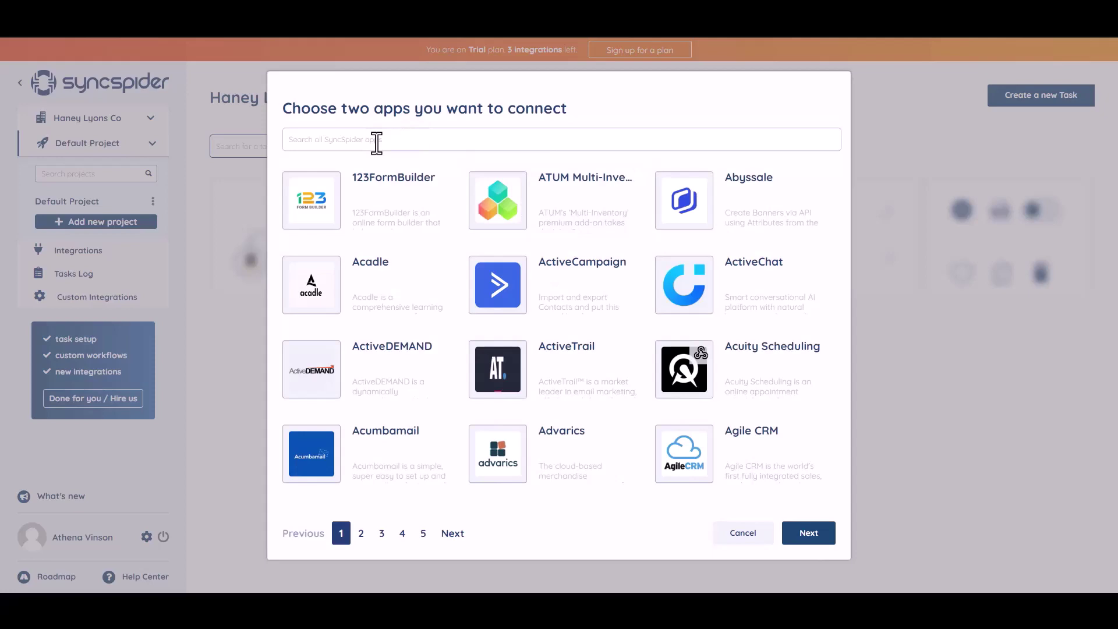
{"action": "type", "text": "WEB"}
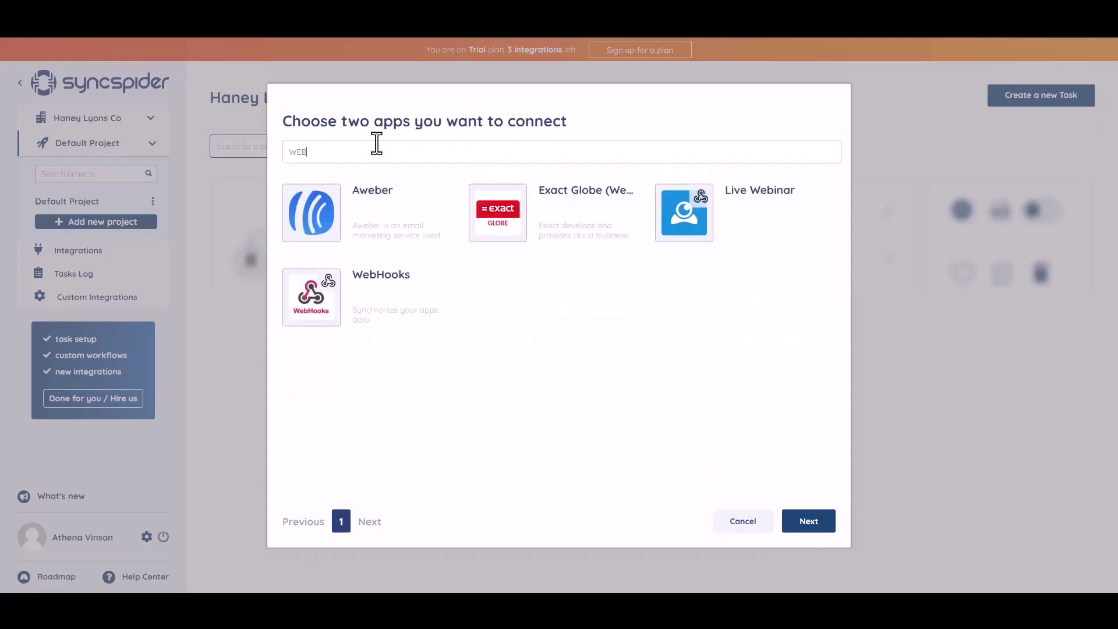
{"action": "left_click", "coordinate": [379, 298]}
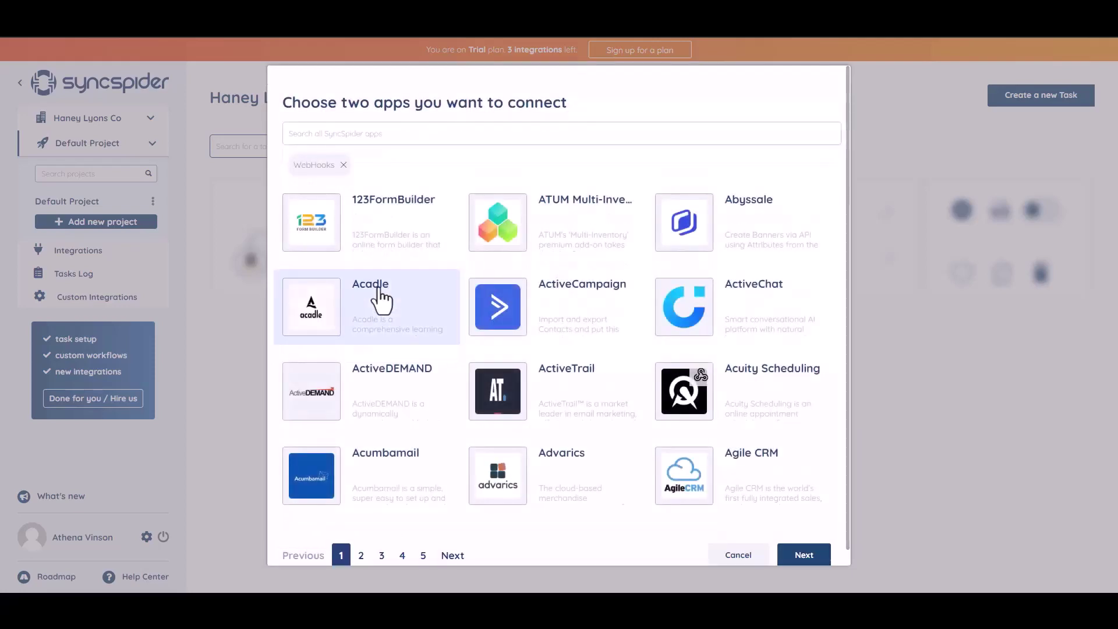
{"action": "left_click", "coordinate": [404, 132]}
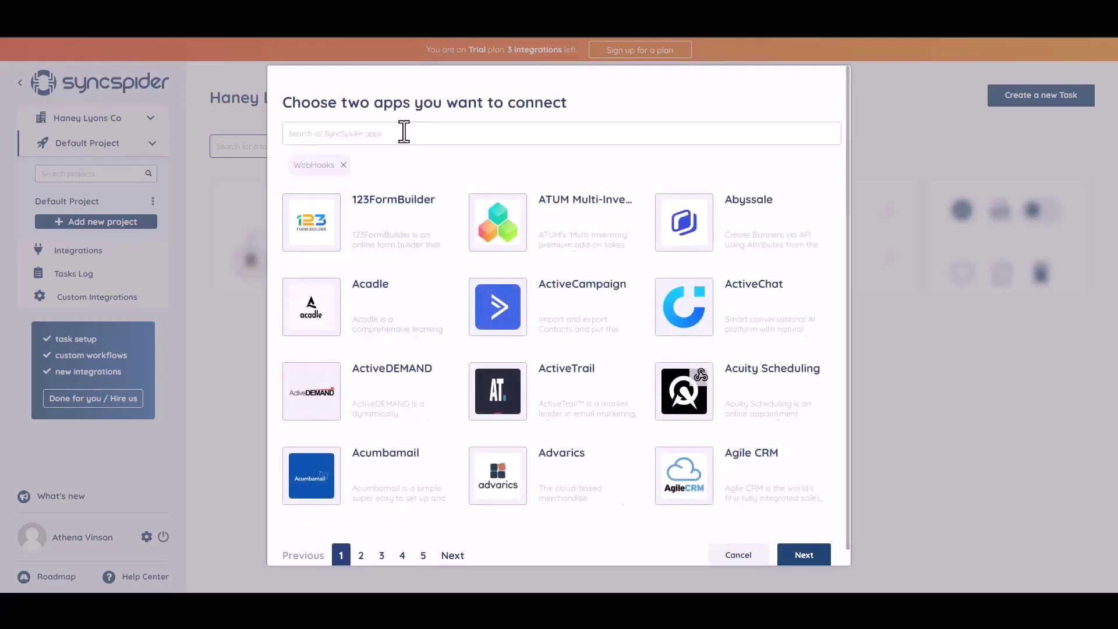
{"action": "type", "text": "ai"}
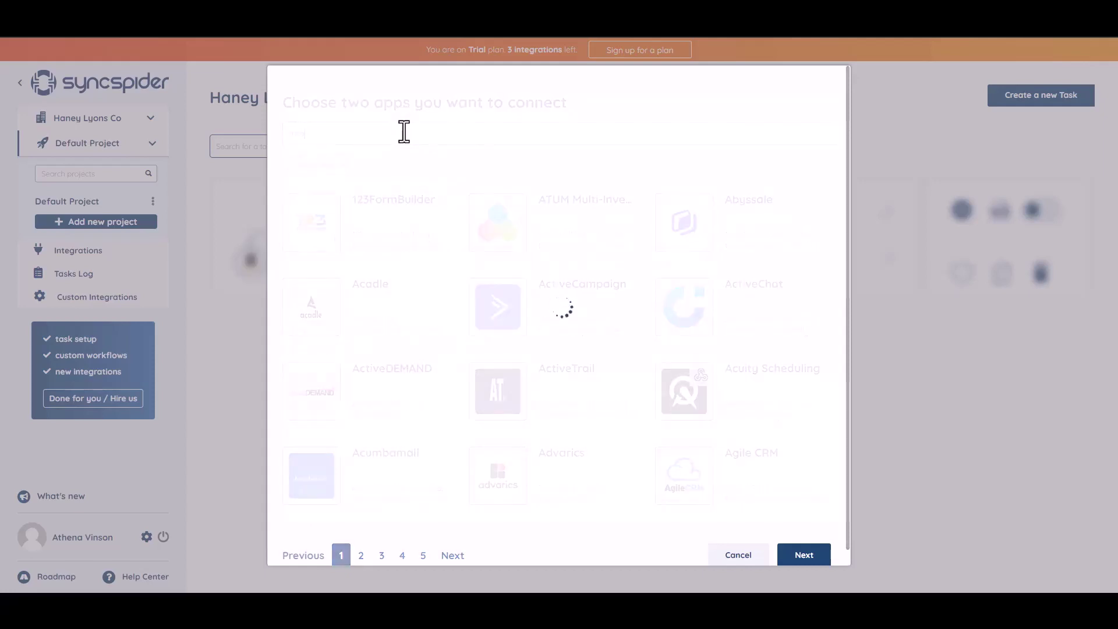
{"action": "left_click", "coordinate": [542, 242]}
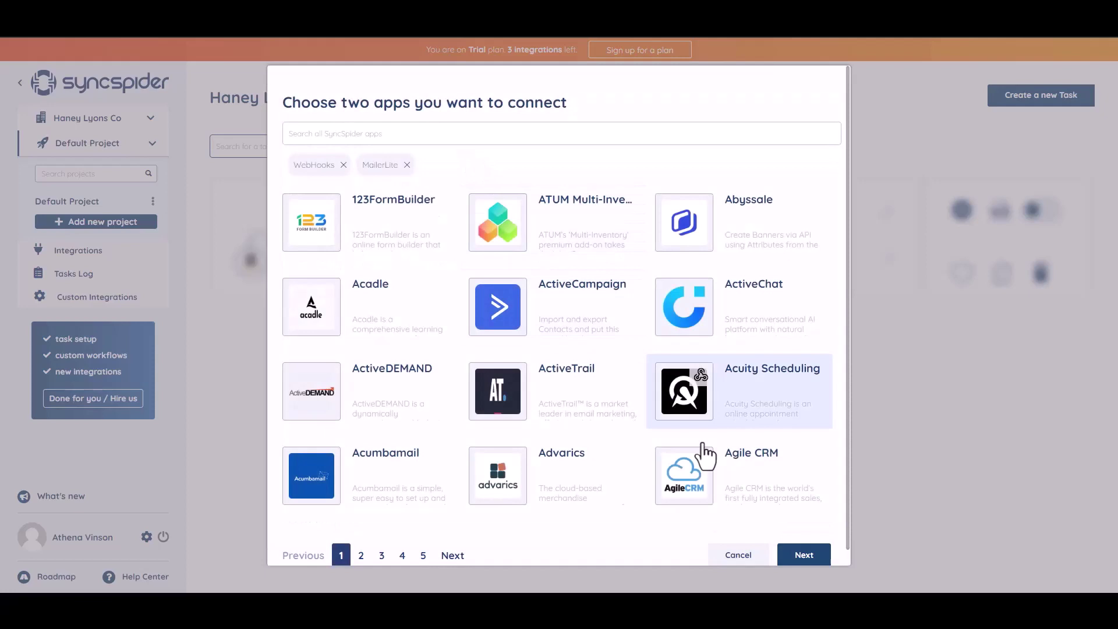
Build the task from scratch with a new WebHooks source integration named 'Bit Integrations'.
{"action": "left_click", "coordinate": [800, 557]}
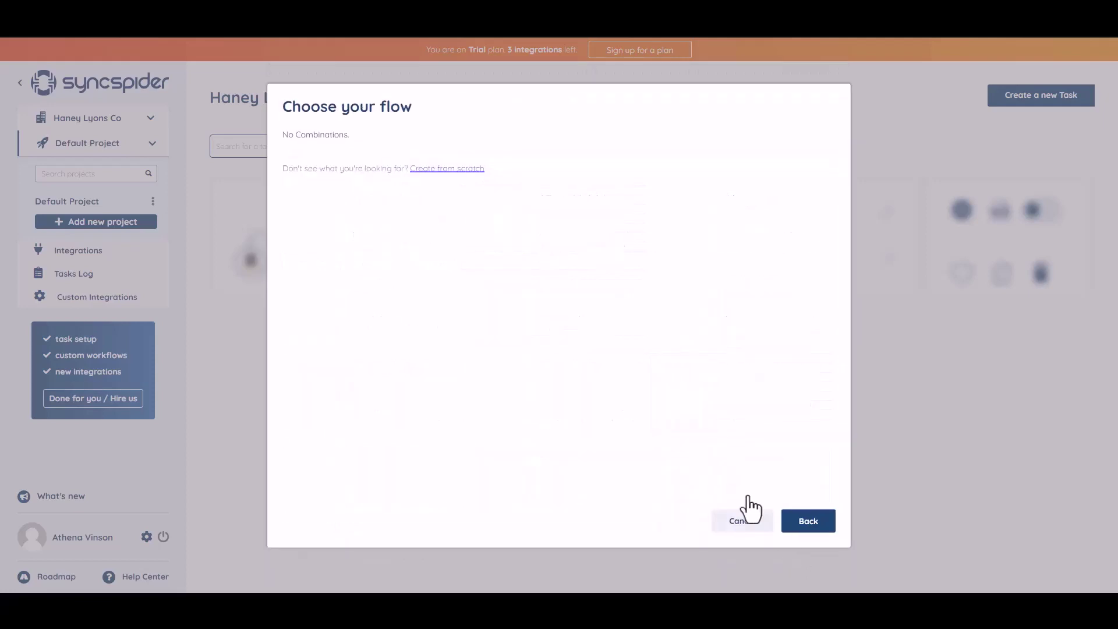
{"action": "left_click", "coordinate": [438, 169]}
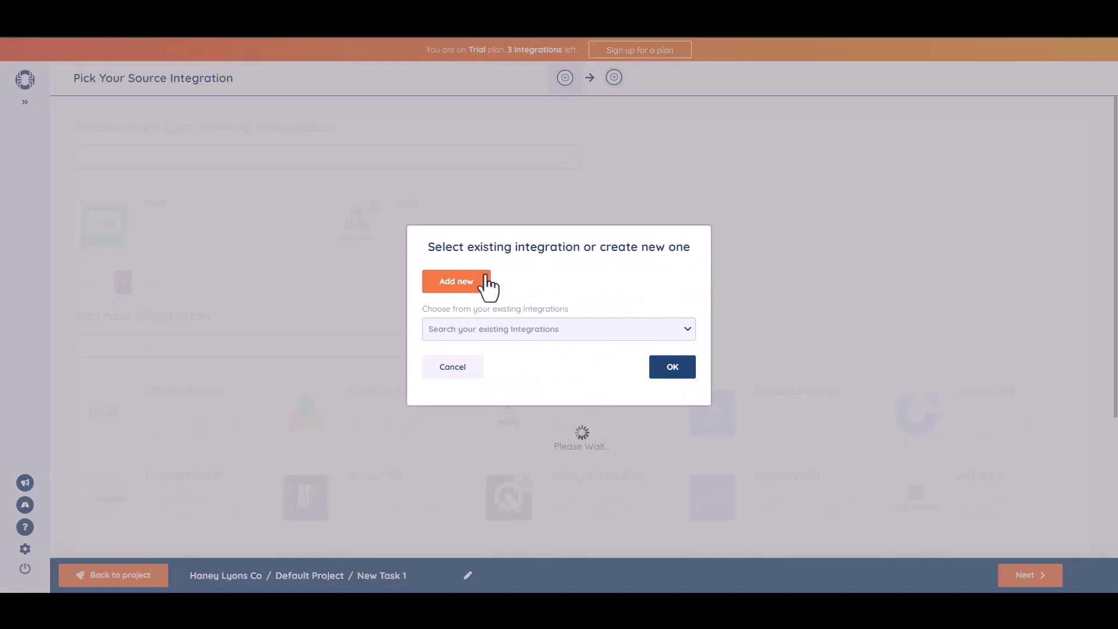
{"action": "left_click", "coordinate": [485, 278]}
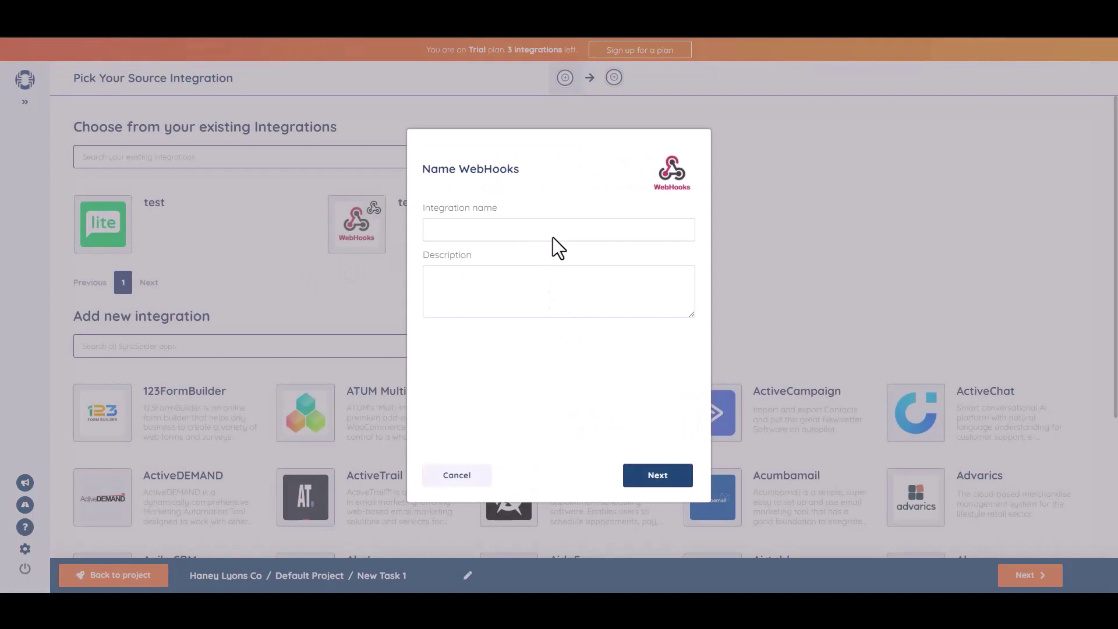
{"action": "left_click", "coordinate": [568, 225]}
{"action": "type", "text": "Bit Integrations"}
{"action": "left_click", "coordinate": [659, 479]}
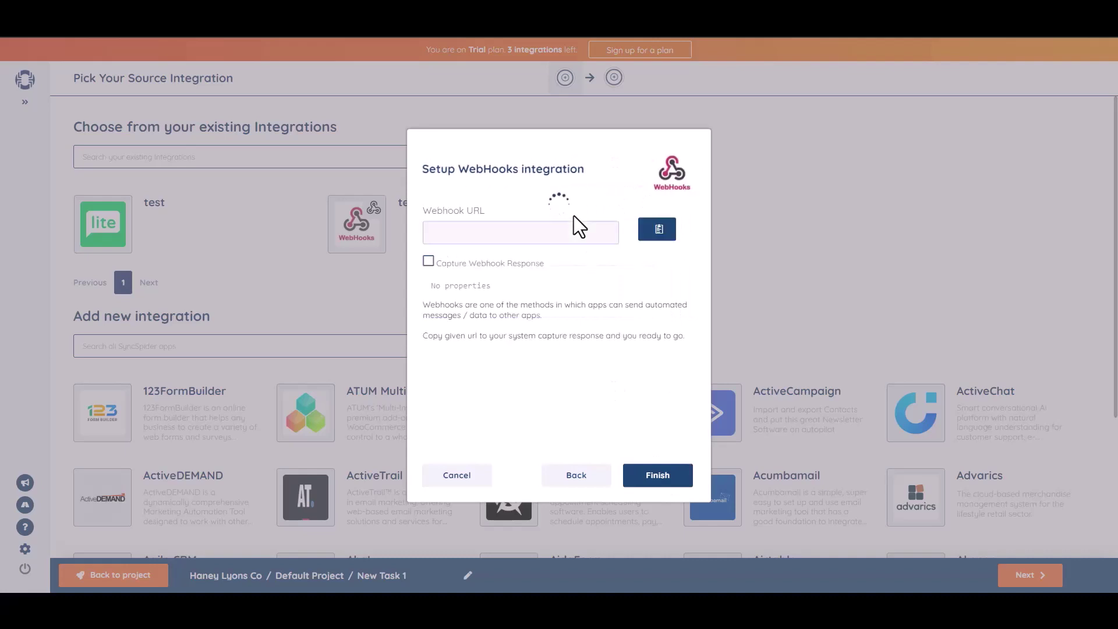
Paste SyncSpider's webhook URL into Link and send all data as application/json.
{"action": "left_click", "coordinate": [658, 231]}
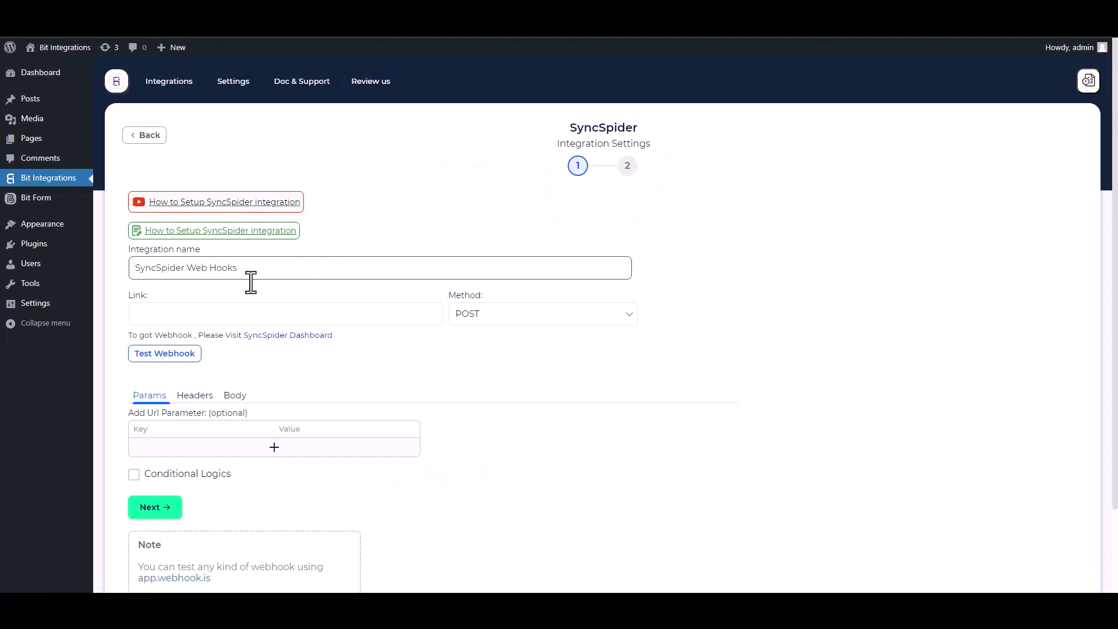
{"action": "left_click", "coordinate": [205, 311]}
{"action": "key", "text": "ctrl+v"}
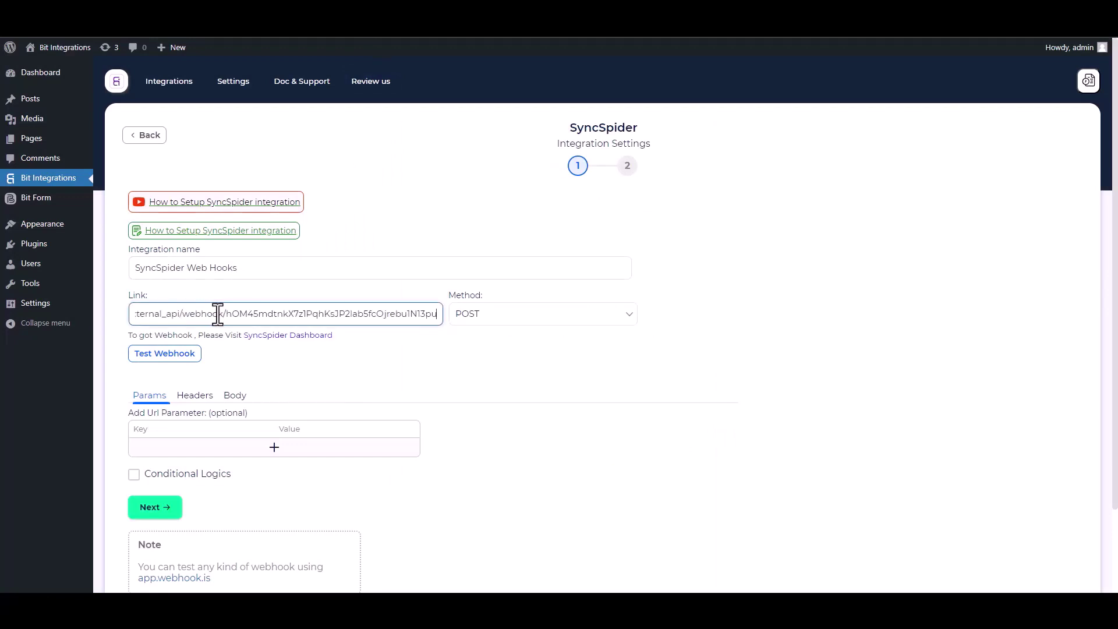
{"action": "left_click", "coordinate": [234, 398]}
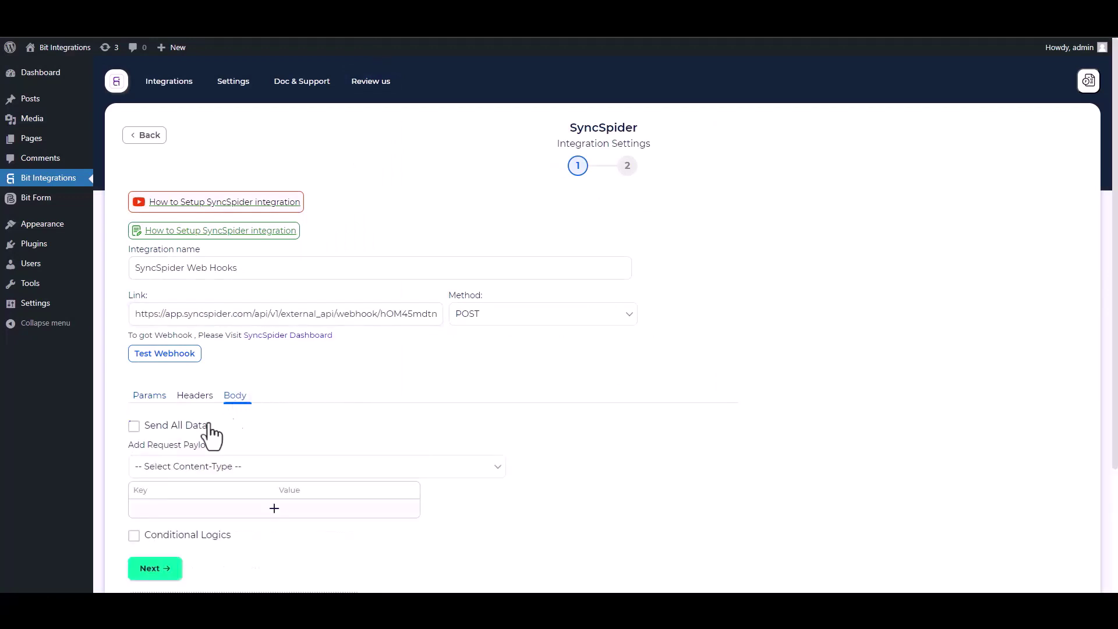
{"action": "left_click", "coordinate": [147, 427]}
{"action": "left_click", "coordinate": [205, 468]}
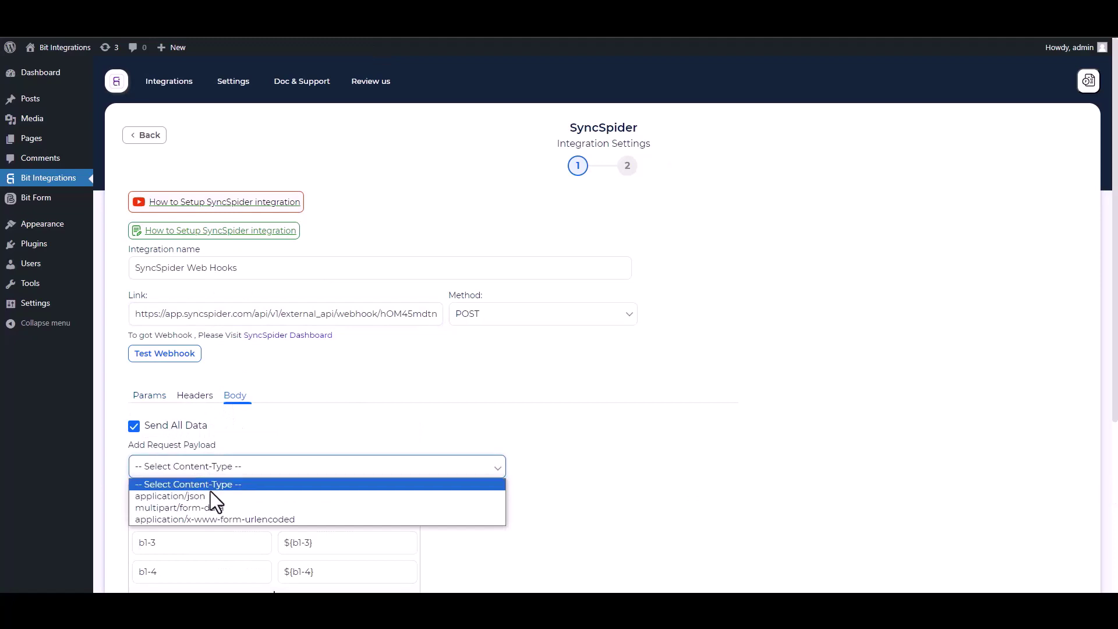
{"action": "left_click", "coordinate": [207, 494]}
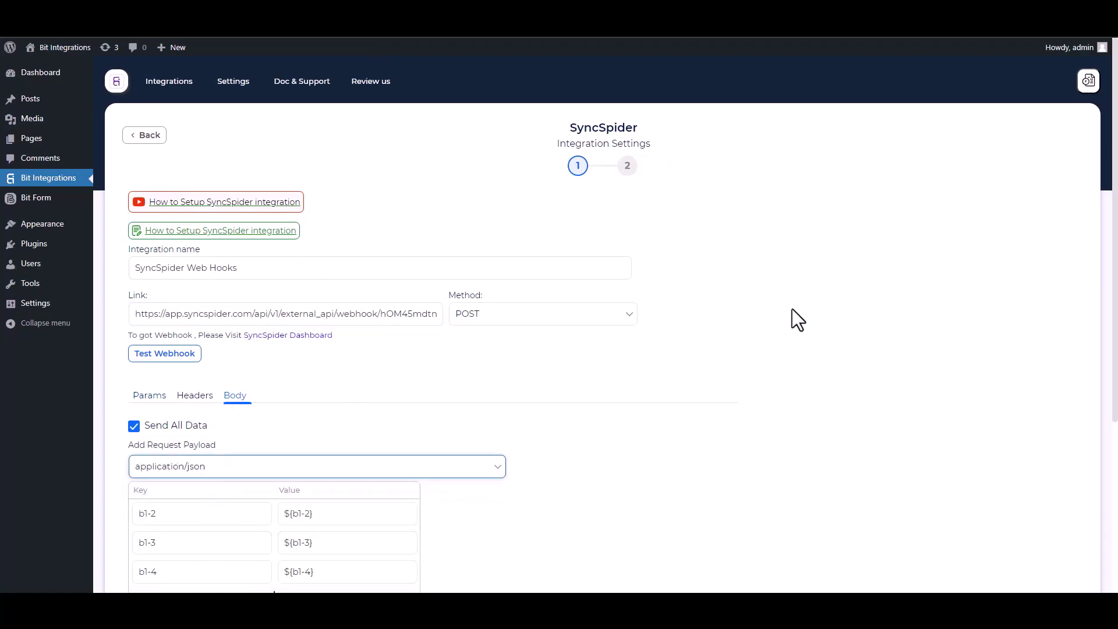
Test the webhook against SyncSpider, leaving conditional logic switched off.
{"action": "scroll", "coordinate": [792, 309], "scroll_direction": "down", "scroll_amount": 2}
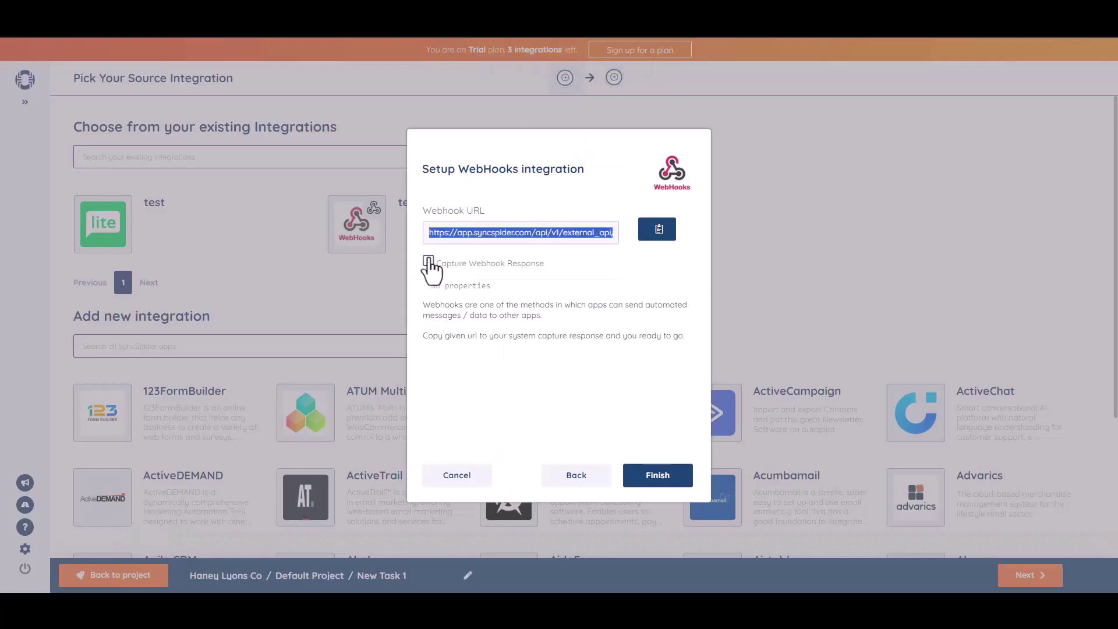
{"action": "left_click", "coordinate": [429, 262]}
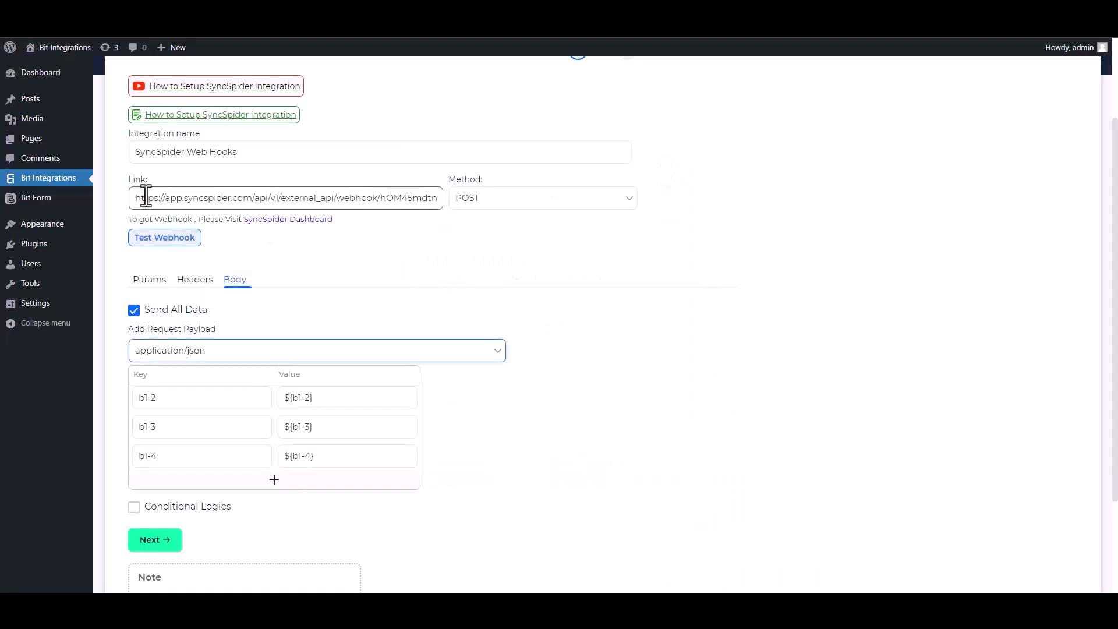
{"action": "left_click", "coordinate": [168, 240]}
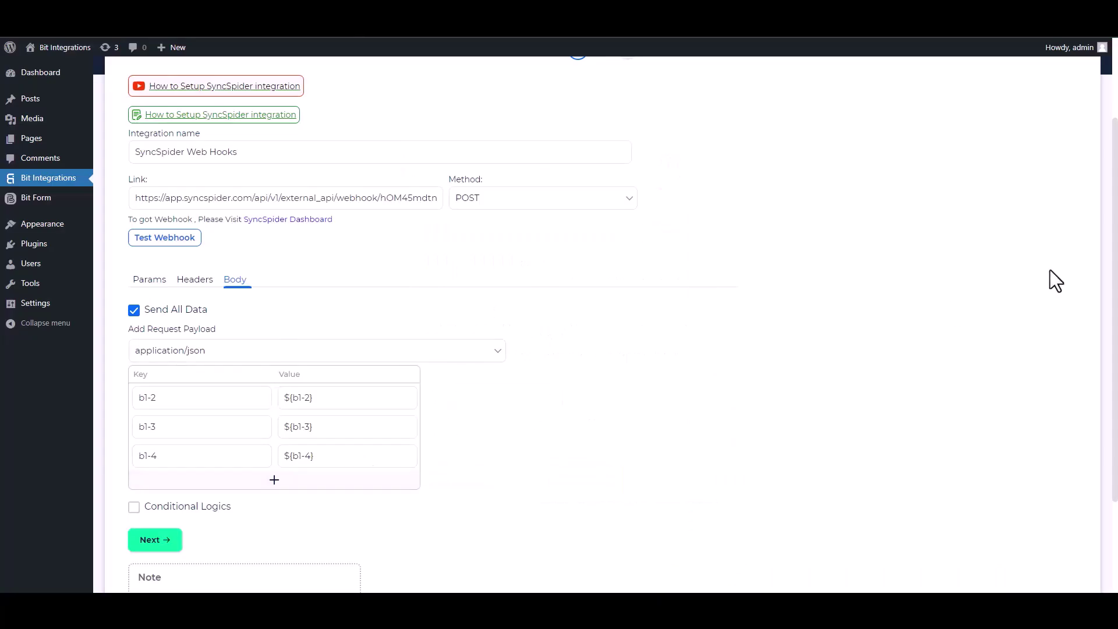
{"action": "scroll", "coordinate": [307, 436], "scroll_direction": "down", "scroll_amount": 2}
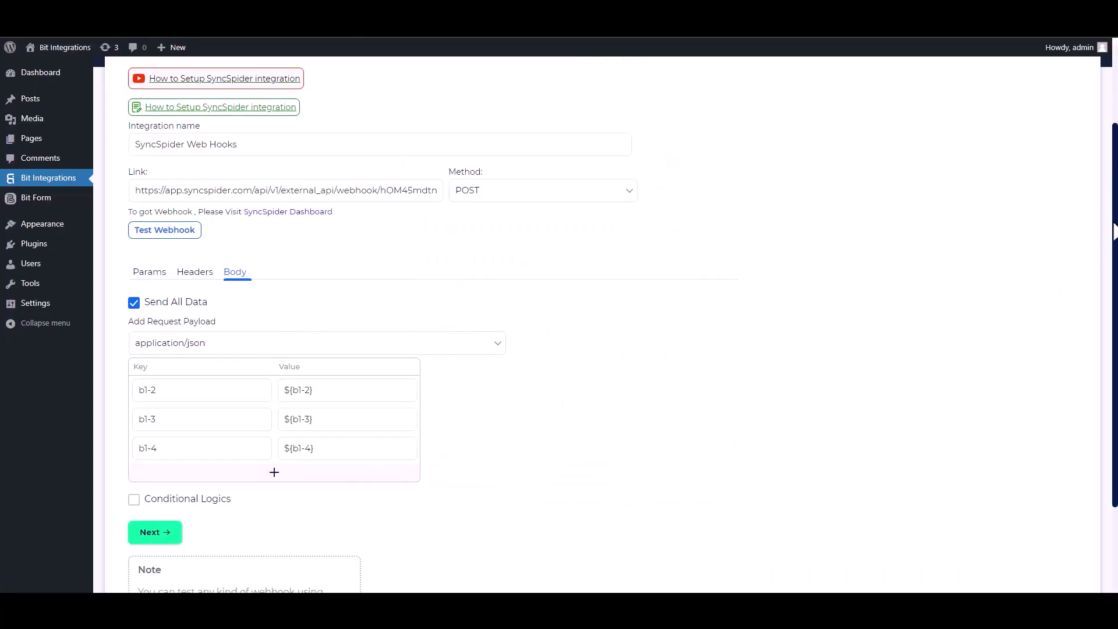
{"action": "left_click", "coordinate": [134, 396]}
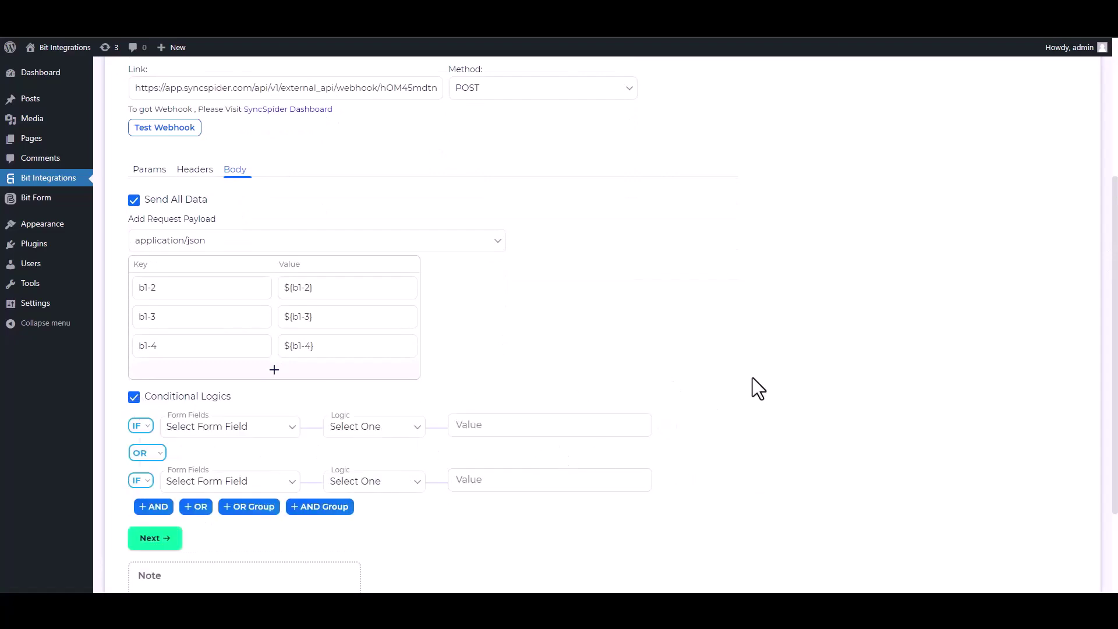
{"action": "left_click", "coordinate": [141, 400]}
Finish and save the 'Bit Integrations' WebHooks source for New Task 1.
{"action": "left_click", "coordinate": [157, 431]}
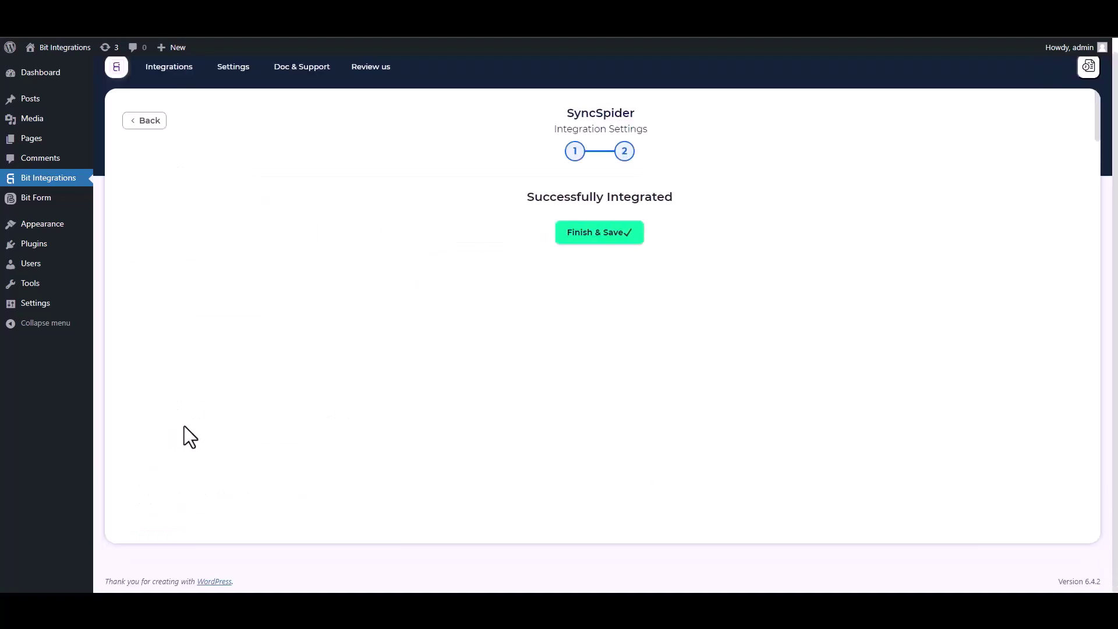
{"action": "left_click", "coordinate": [581, 239]}
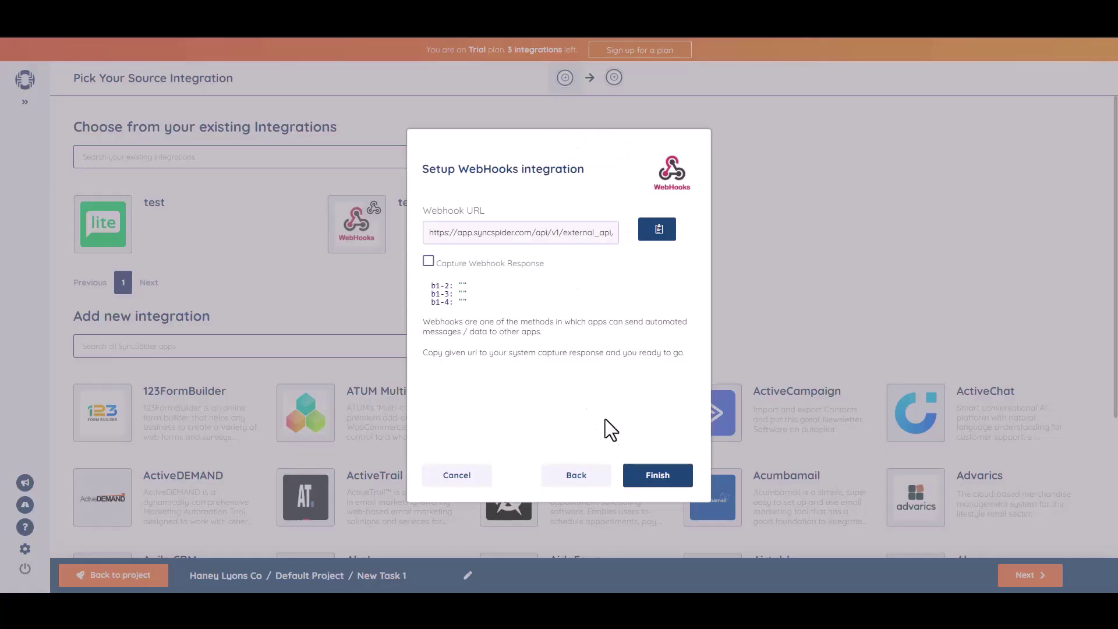
{"action": "left_click", "coordinate": [656, 477]}
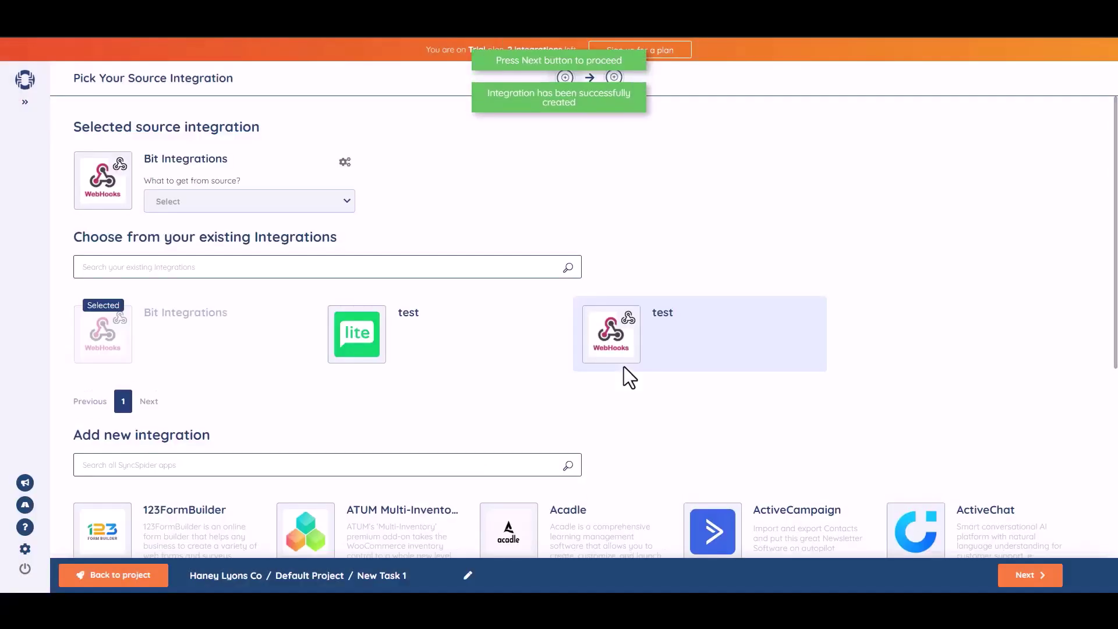
Add a MailerLite target integration named 'Bit Integration' using the pasted API key.
{"action": "left_click", "coordinate": [591, 365]}
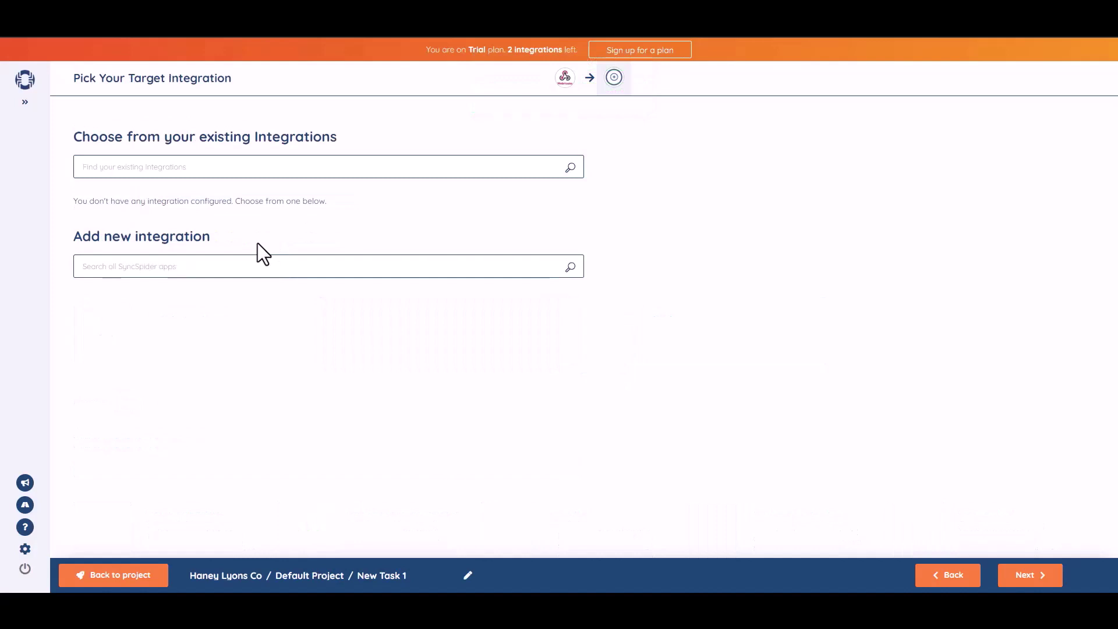
{"action": "left_click", "coordinate": [292, 267]}
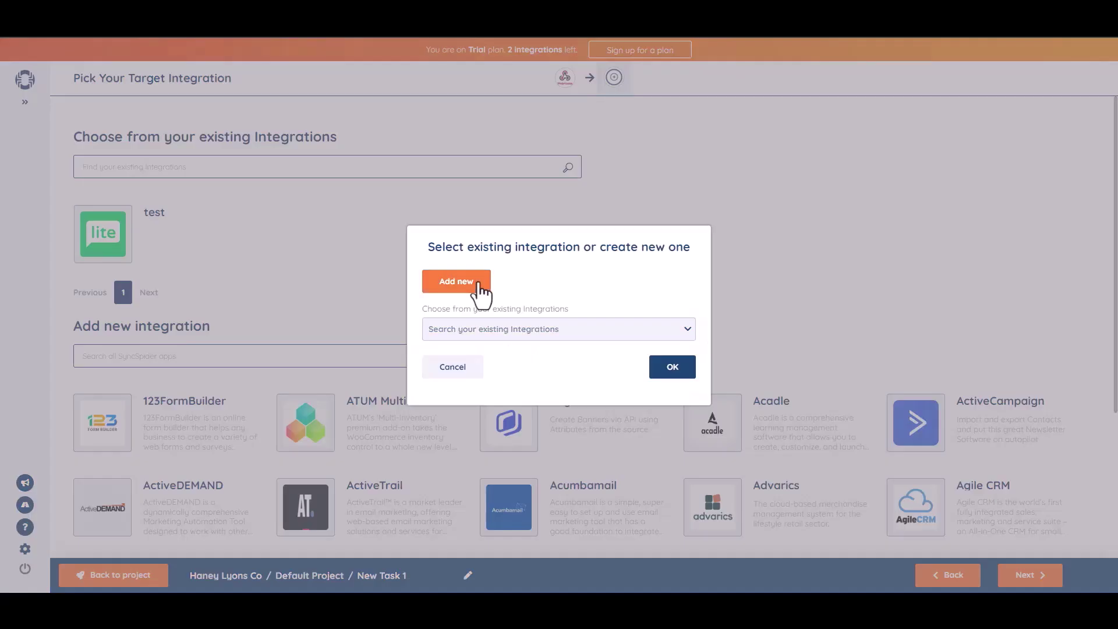
{"action": "left_click", "coordinate": [478, 284]}
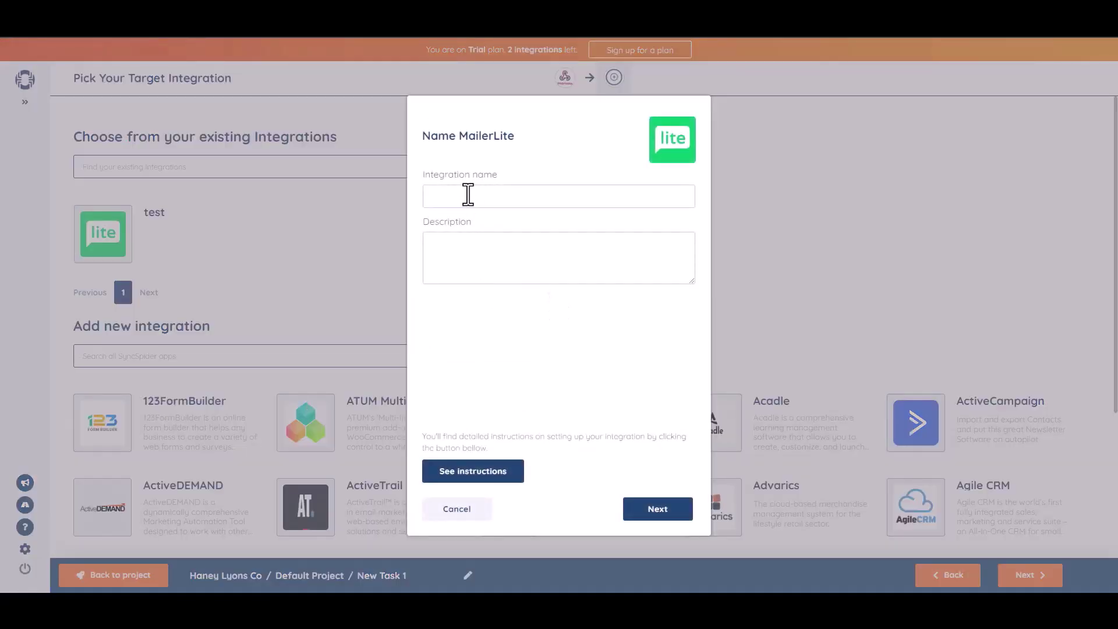
{"action": "left_click", "coordinate": [468, 195]}
{"action": "type", "text": "Bit Integrations"}
{"action": "left_click", "coordinate": [658, 510]}
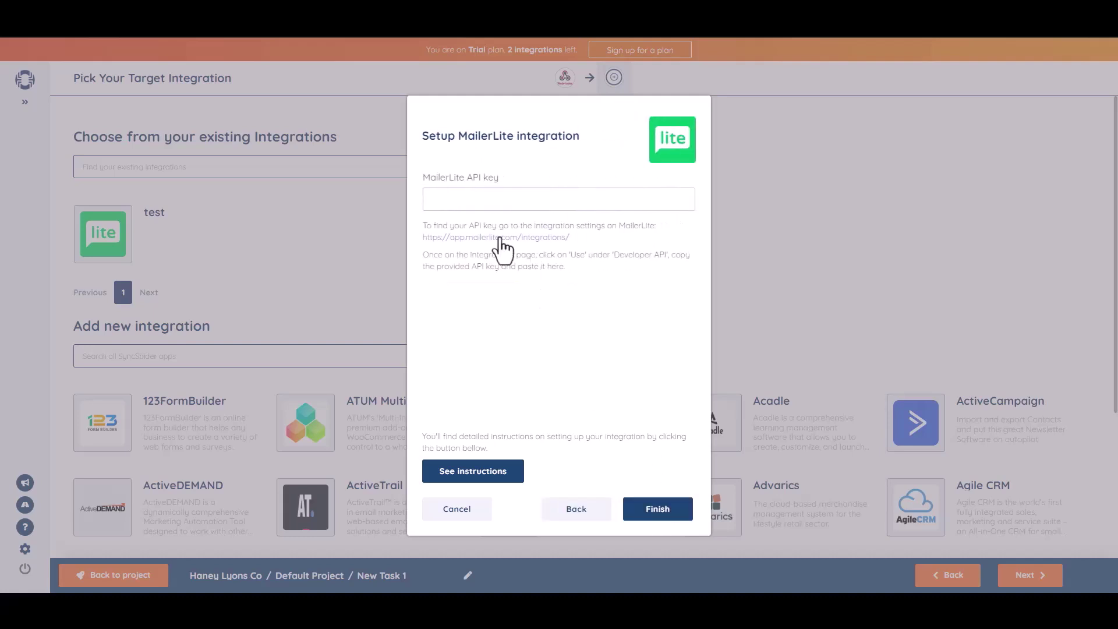
{"action": "key", "text": "ctrl+v"}
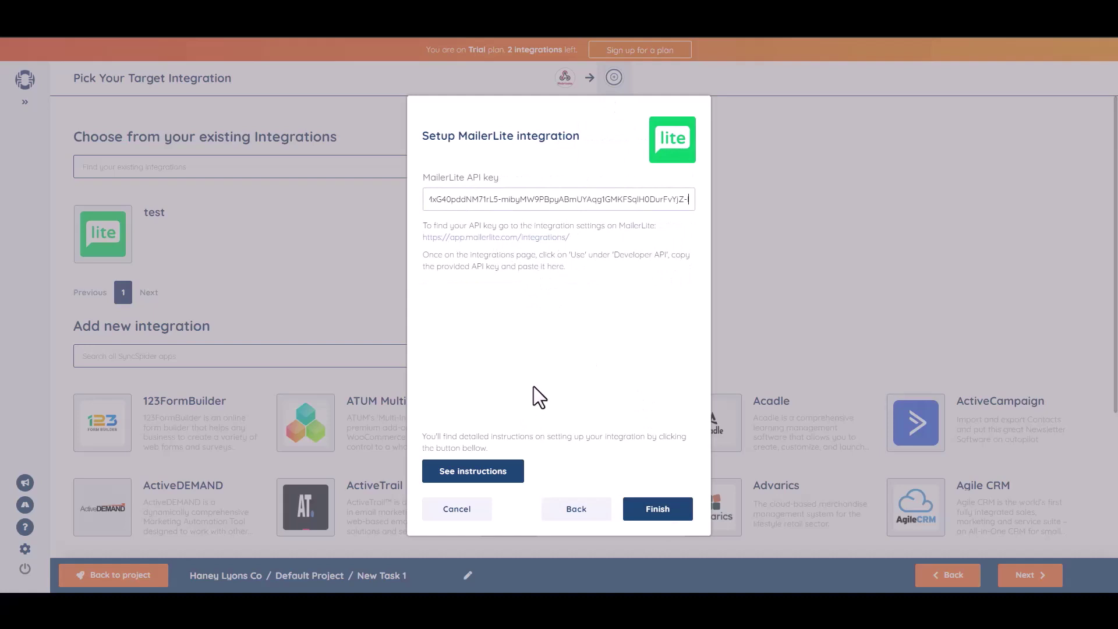
{"action": "left_click", "coordinate": [670, 518]}
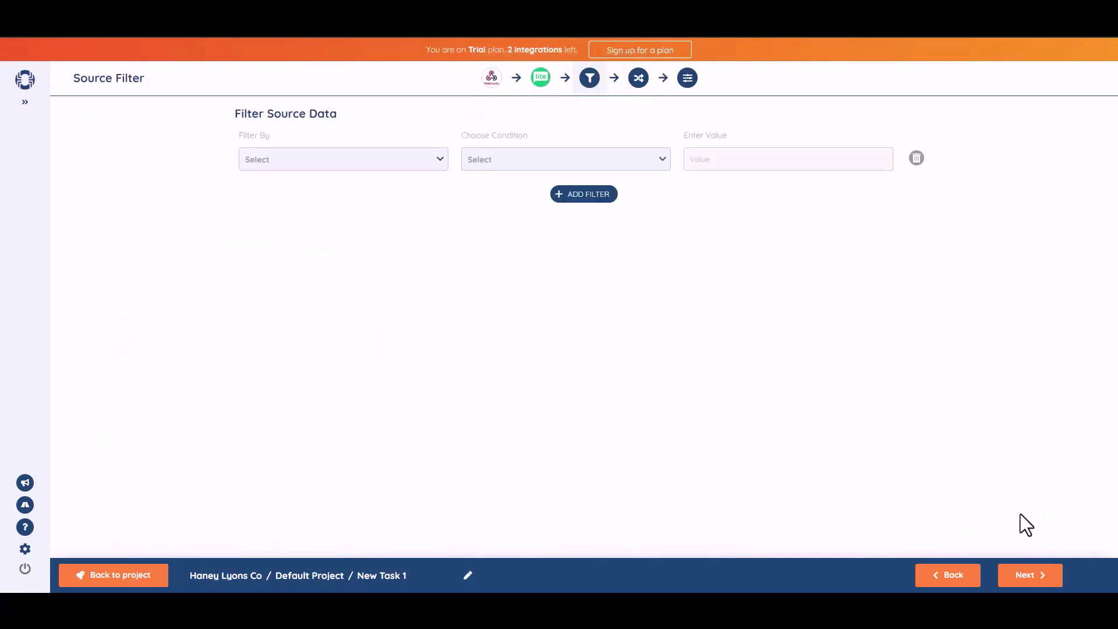
Skip the source filter and map webhook field b1-2 to Name and b1-3 to Email.
{"action": "left_click", "coordinate": [1028, 575]}
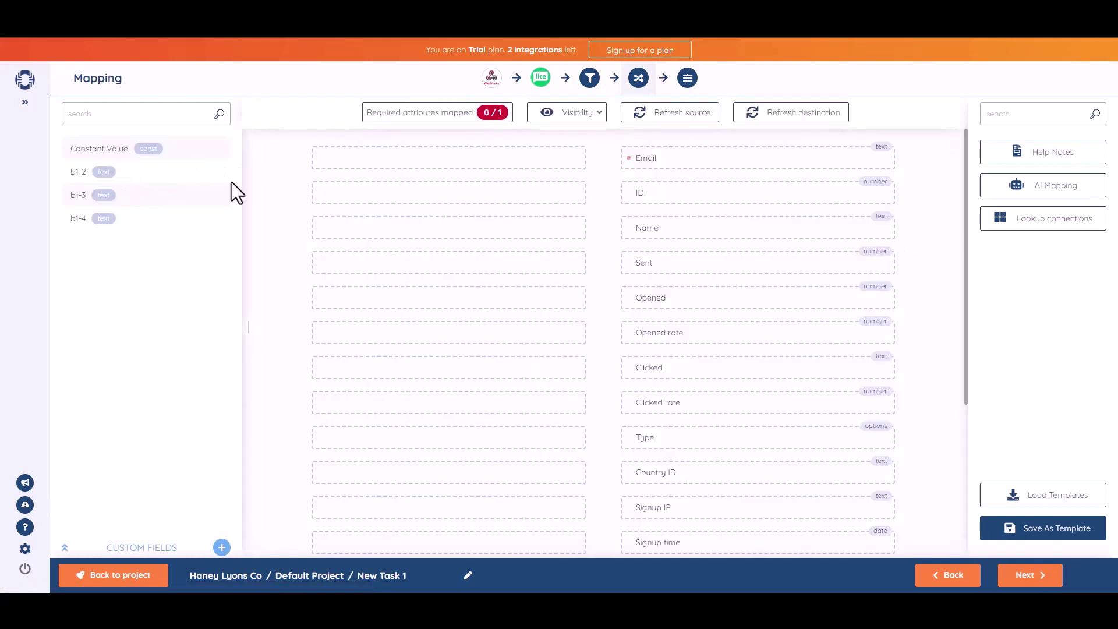
{"action": "left_click_drag", "start_coordinate": [124, 171], "coordinate": [487, 229]}
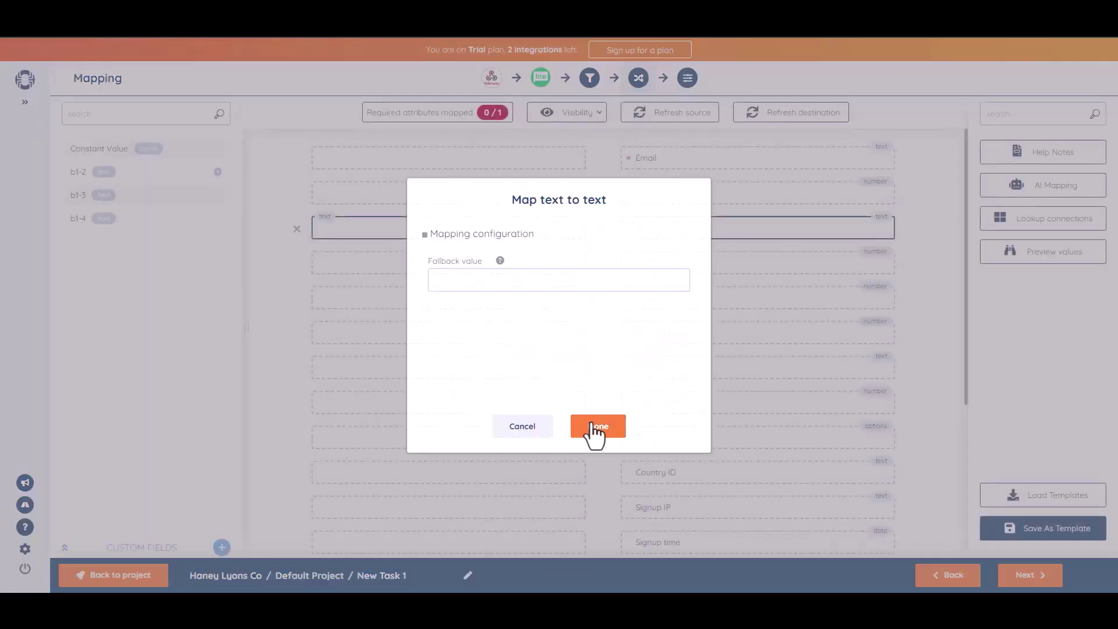
{"action": "left_click", "coordinate": [595, 429]}
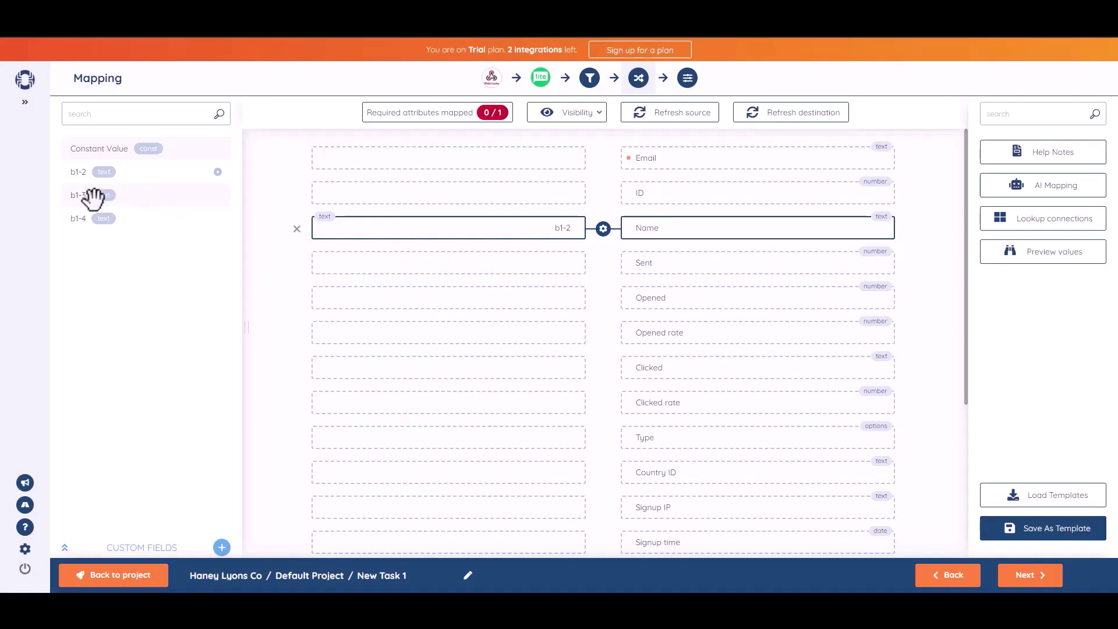
{"action": "left_click_drag", "start_coordinate": [88, 196], "coordinate": [466, 157]}
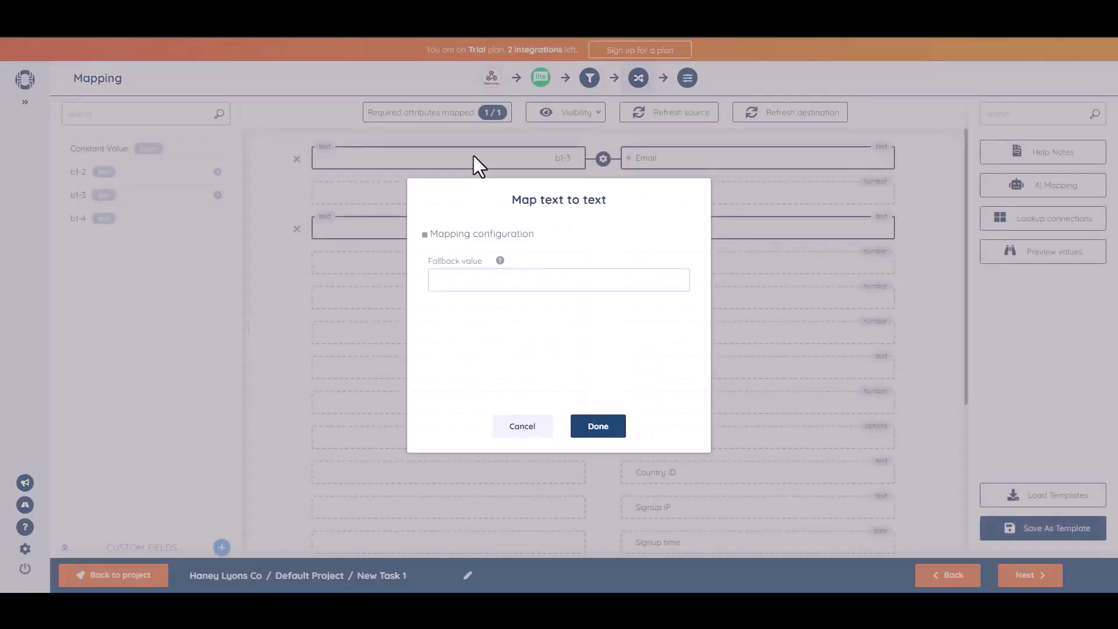
{"action": "left_click", "coordinate": [612, 431]}
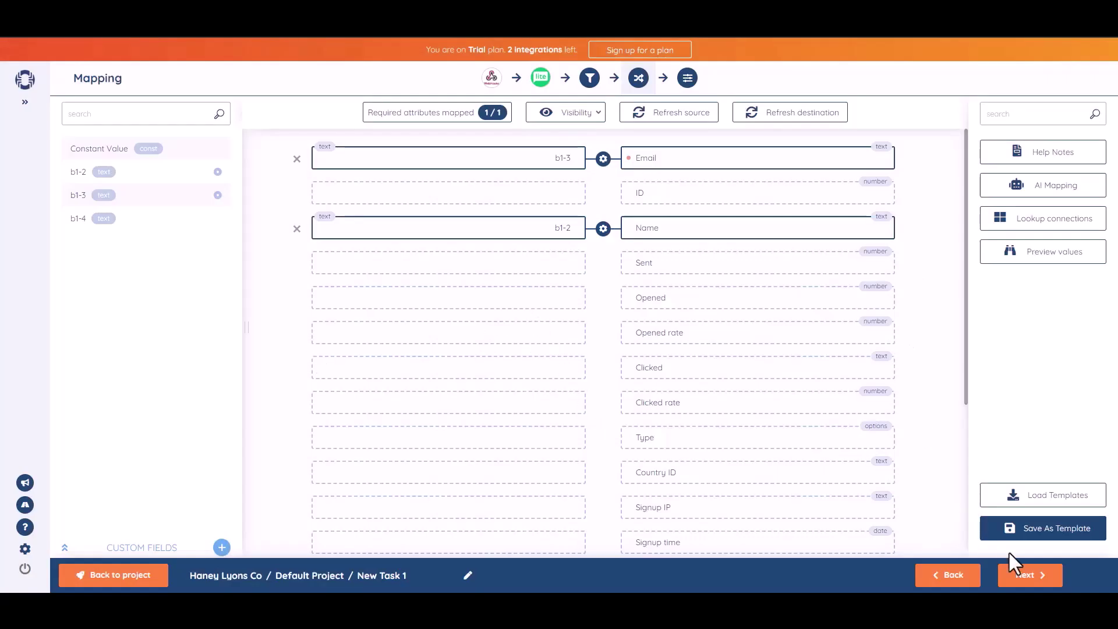
{"action": "left_click", "coordinate": [1029, 576]}
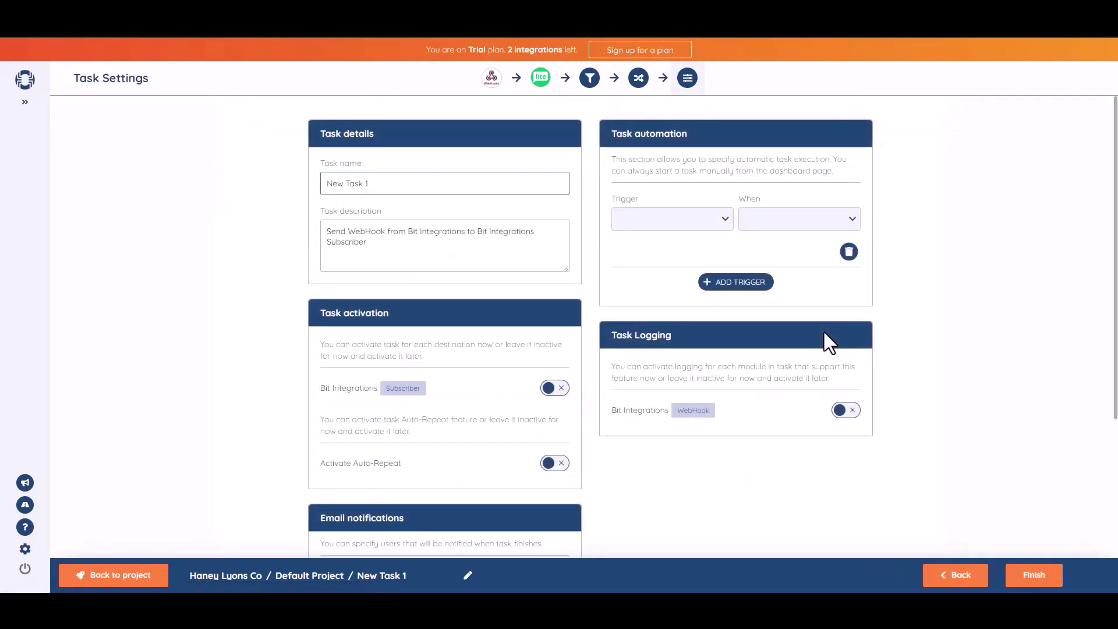
Rename the SyncSpider task from New Task 1 to 'Bit Integrations'.
{"action": "triple_click", "coordinate": [404, 192]}
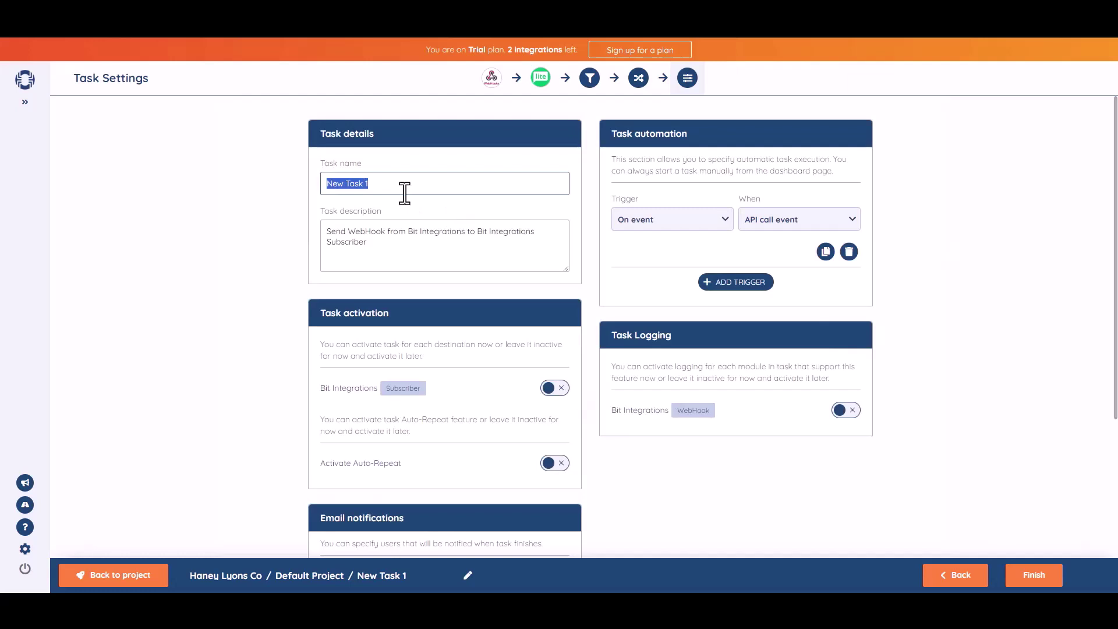
{"action": "type", "text": "Bit Integrations"}
{"action": "left_click", "coordinate": [1028, 276]}
Activate the Bit Integrations Subscriber destination under Task activation.
{"action": "scroll", "coordinate": [1116, 314], "scroll_direction": "down", "scroll_amount": 1}
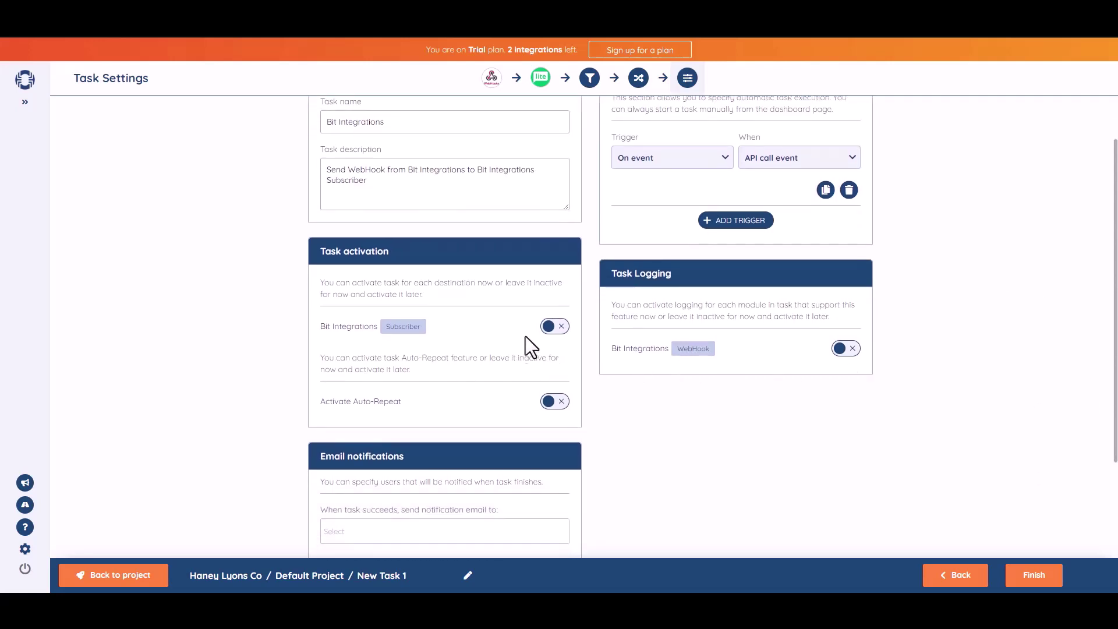
{"action": "left_click", "coordinate": [562, 330]}
{"action": "scroll", "coordinate": [1050, 521], "scroll_direction": "down", "scroll_amount": 3}
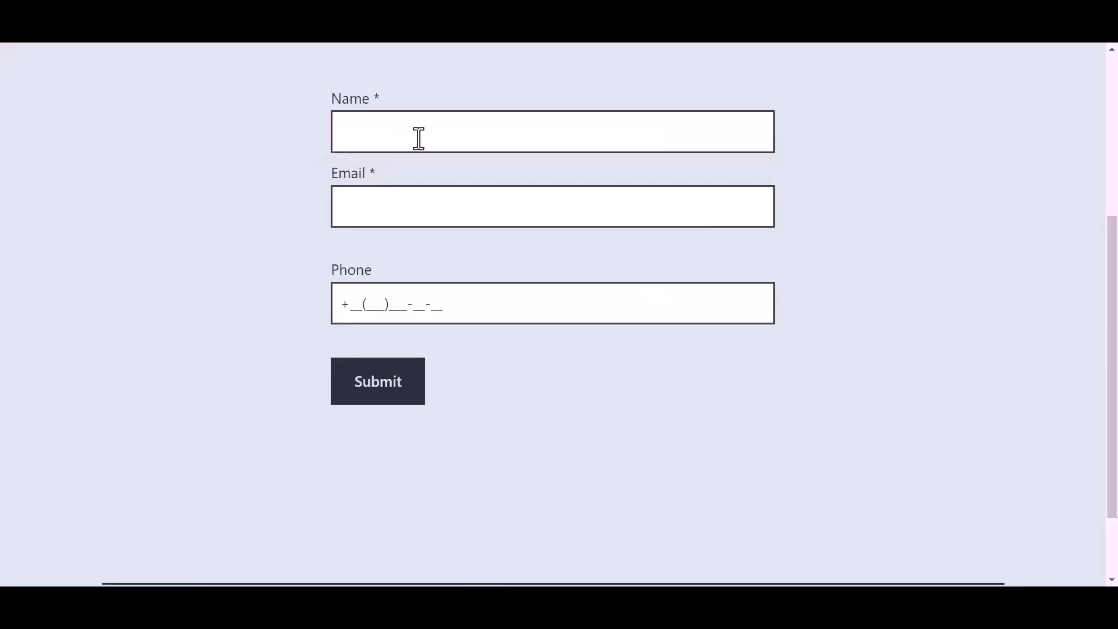
Submit the form with Name 'Bit Integrations', a support e-mail address and a phone number.
{"action": "left_click", "coordinate": [419, 134]}
{"action": "type", "text": "B"}
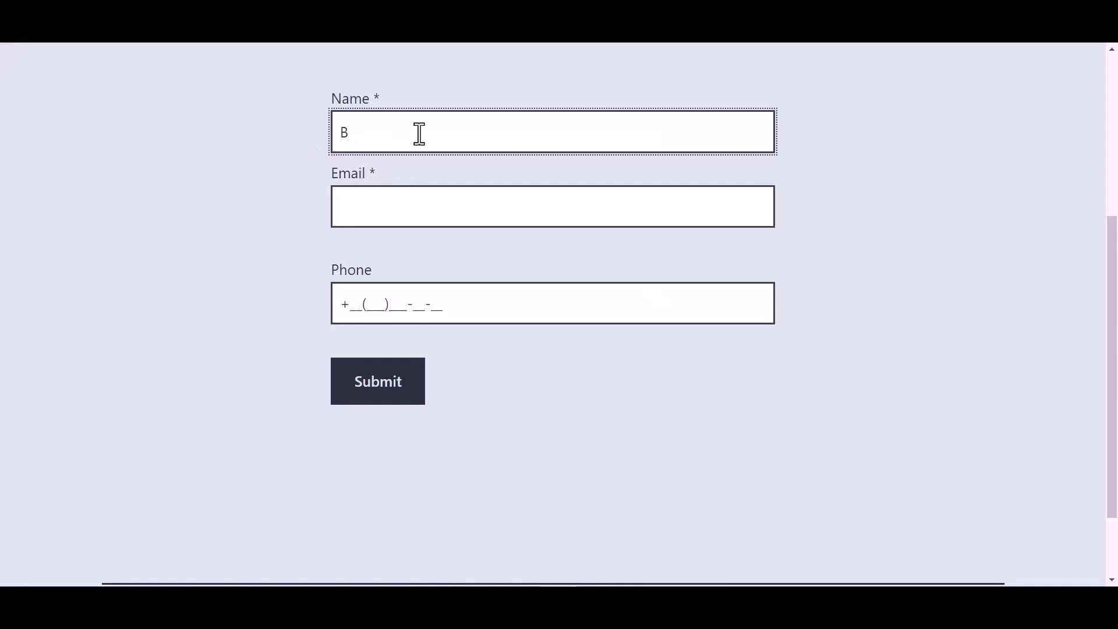
{"action": "type", "text": "it Integrations"}
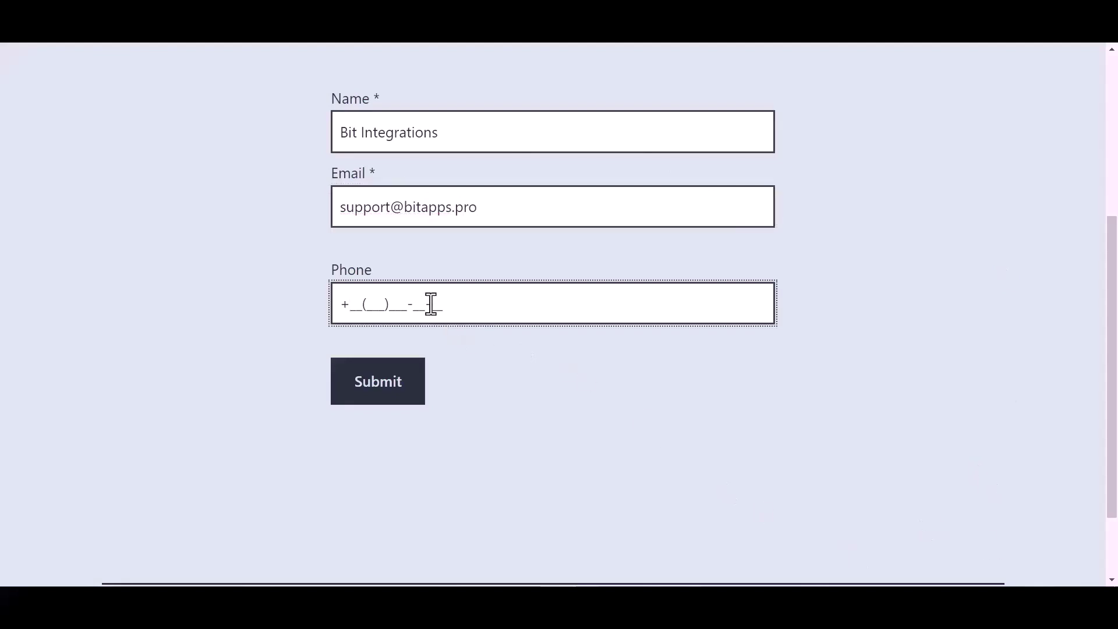
{"action": "type", "text": "44(455)566-6"}
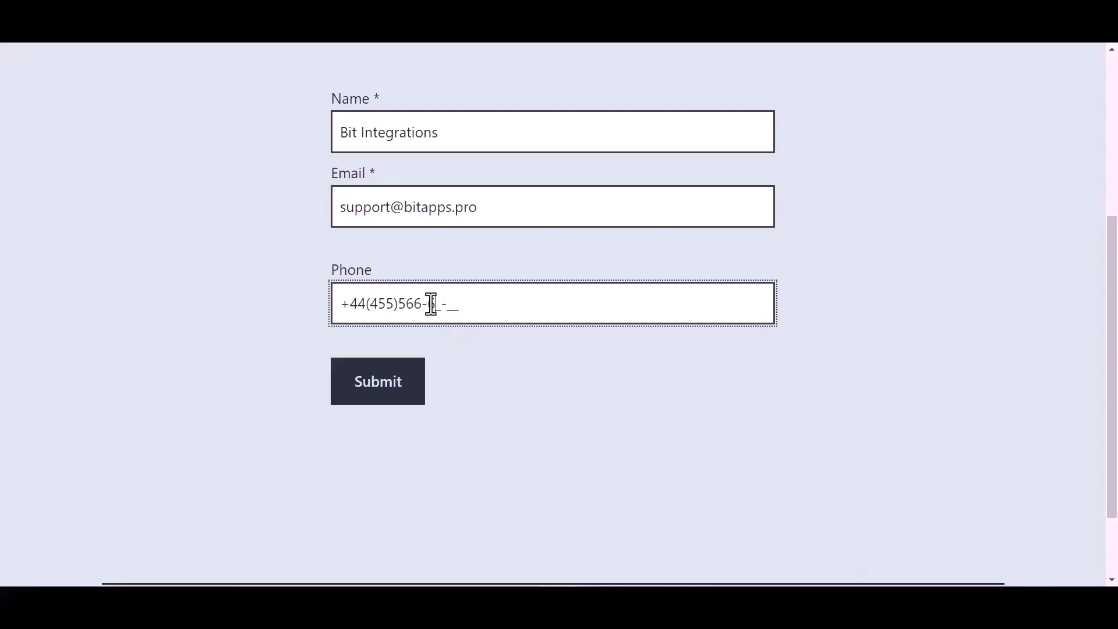
{"action": "left_click", "coordinate": [386, 389]}
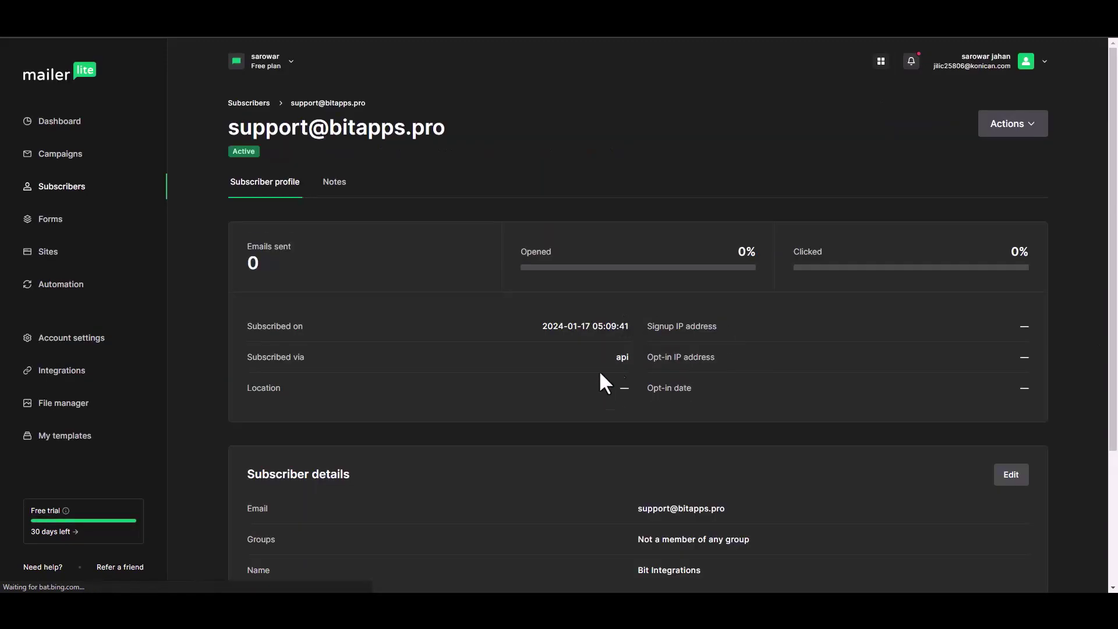
Scroll the Bit Integrations subscriber profile down to its details and activity.
{"action": "left_click_drag", "start_coordinate": [1111, 249], "coordinate": [1109, 337]}
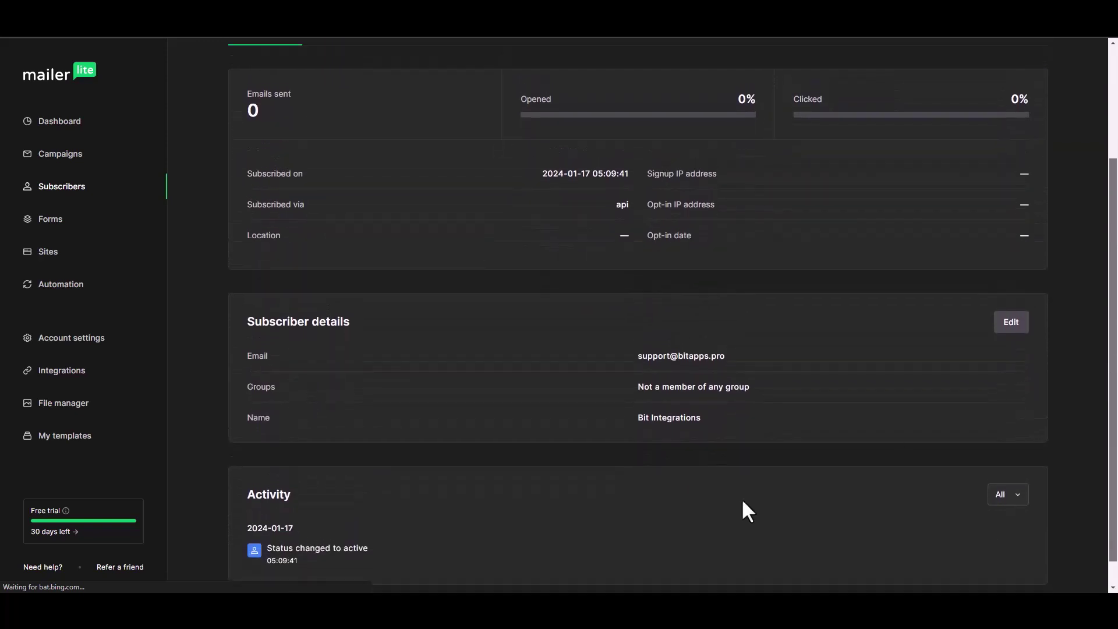